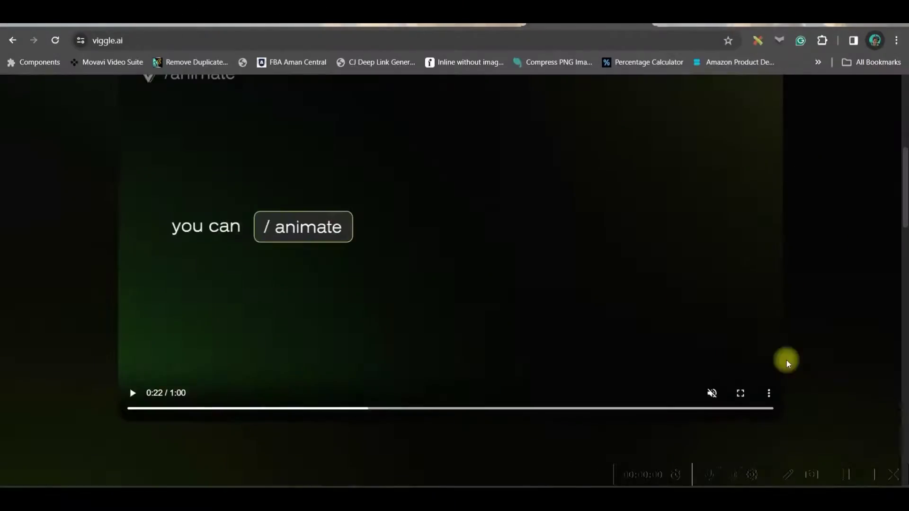
Step: Scroll back to the top of the viggle.ai homepage to show the 'Join the beta' hero section
{"action": "scroll", "coordinate": [739, 346], "scroll_direction": "up", "scroll_amount": 10}
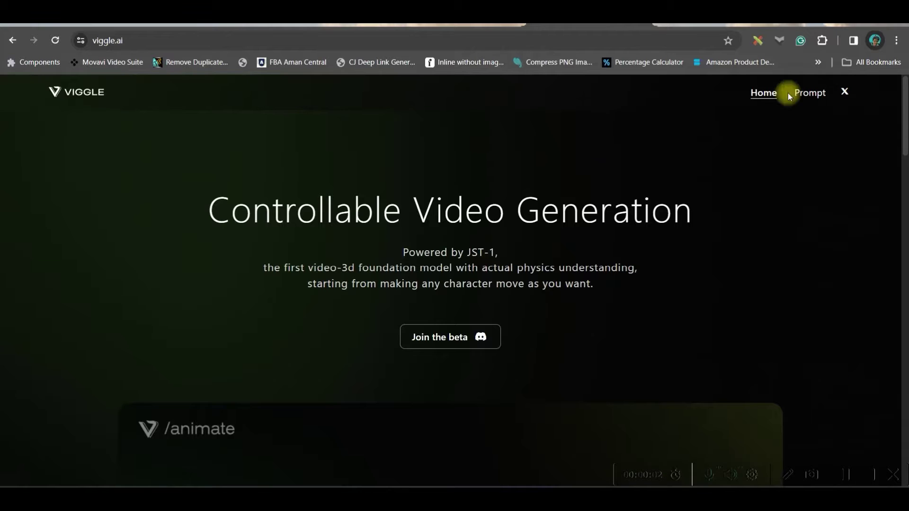
Step: Accept the Viggle Discord invite from 'Join the beta' and go to the animate-2 channel
{"action": "left_click", "coordinate": [440, 339]}
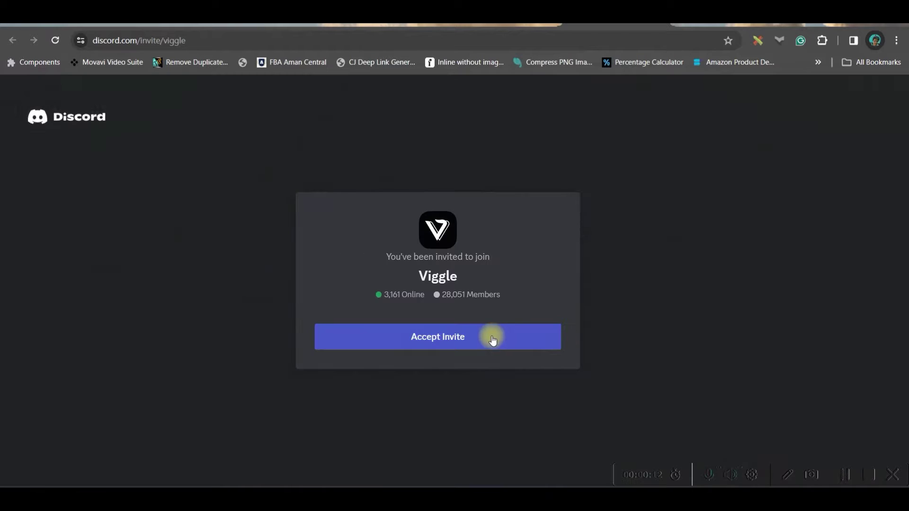
{"action": "left_click", "coordinate": [491, 337]}
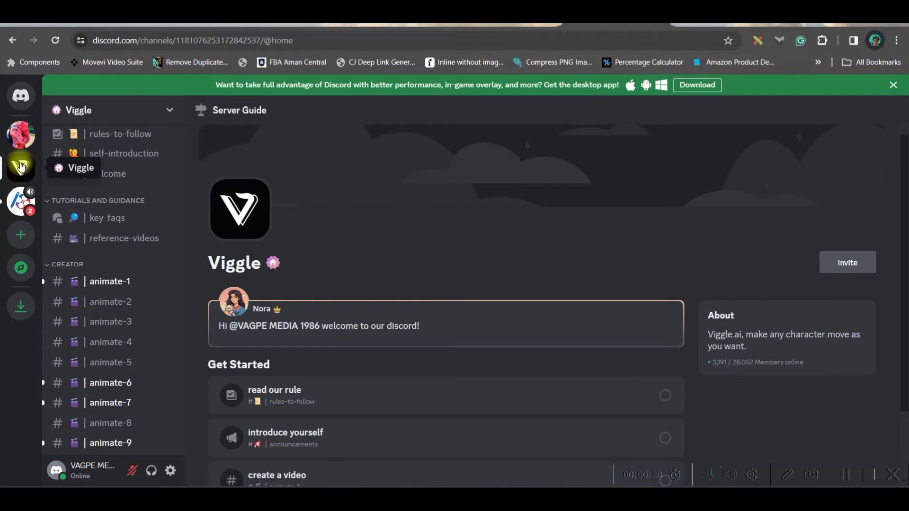
{"action": "scroll", "coordinate": [66, 308], "scroll_direction": "down", "scroll_amount": 3}
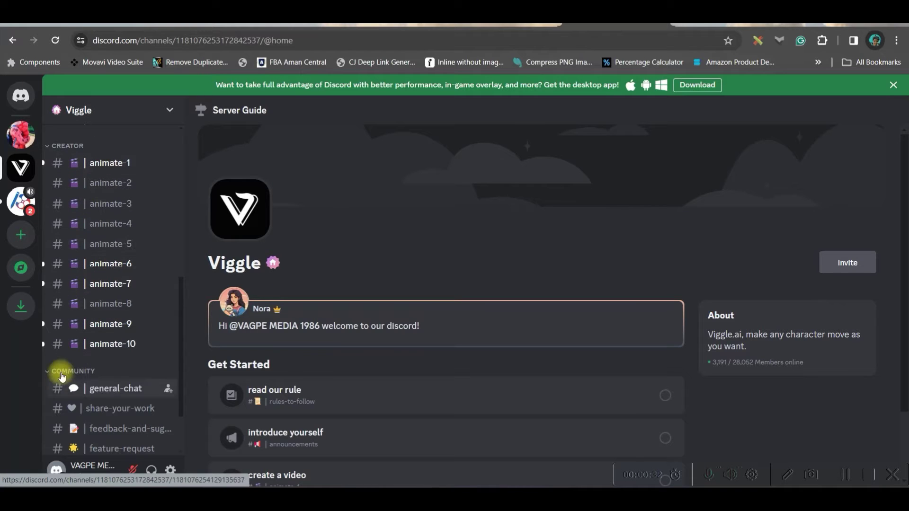
{"action": "left_click", "coordinate": [111, 264]}
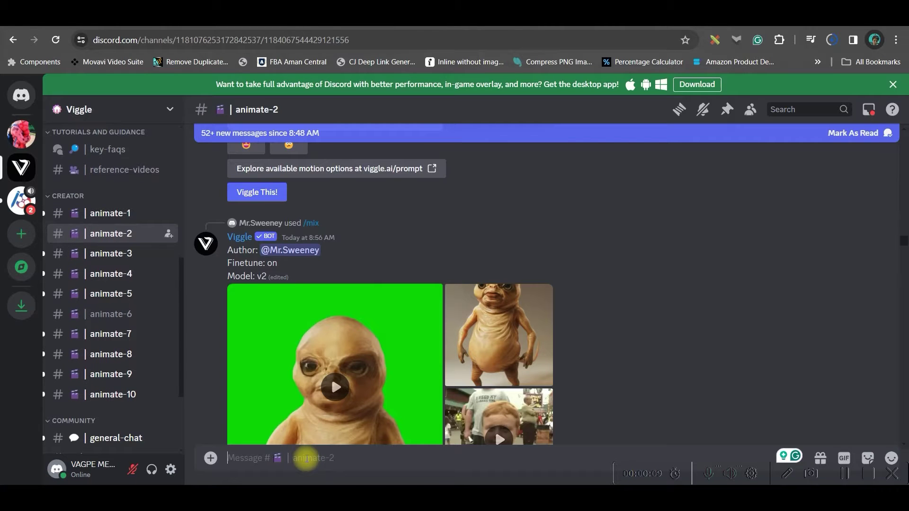
Step: Start a /mix command and upload the helmeted girl character image from the ASSETS folder
{"action": "type", "text": "/"}
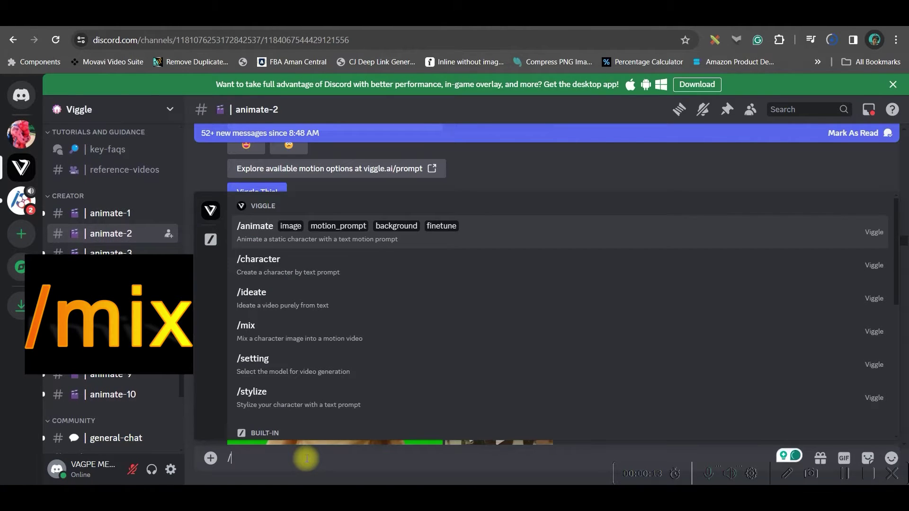
{"action": "left_click", "coordinate": [257, 335]}
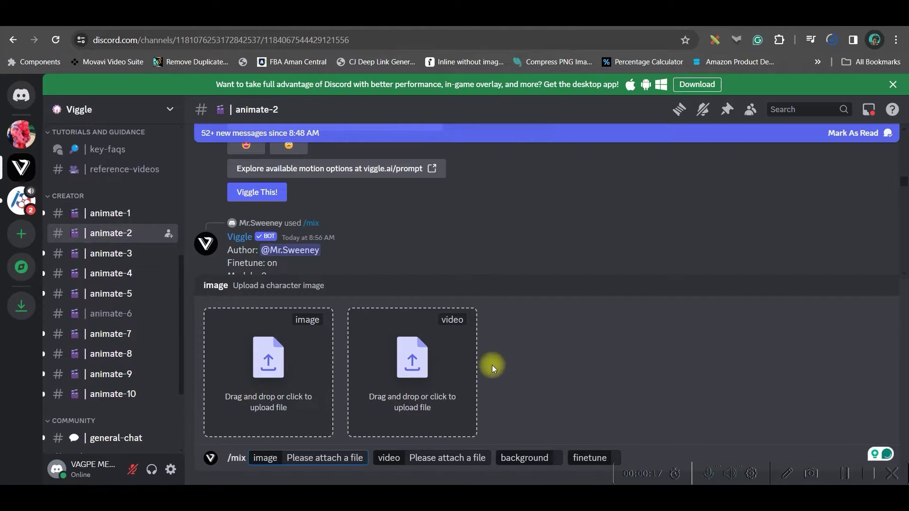
{"action": "left_click", "coordinate": [269, 367]}
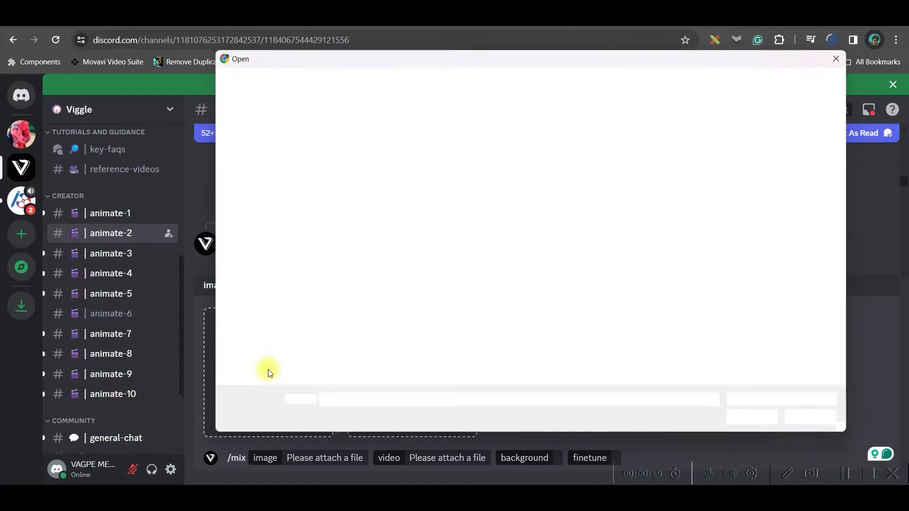
{"action": "left_click", "coordinate": [333, 81]}
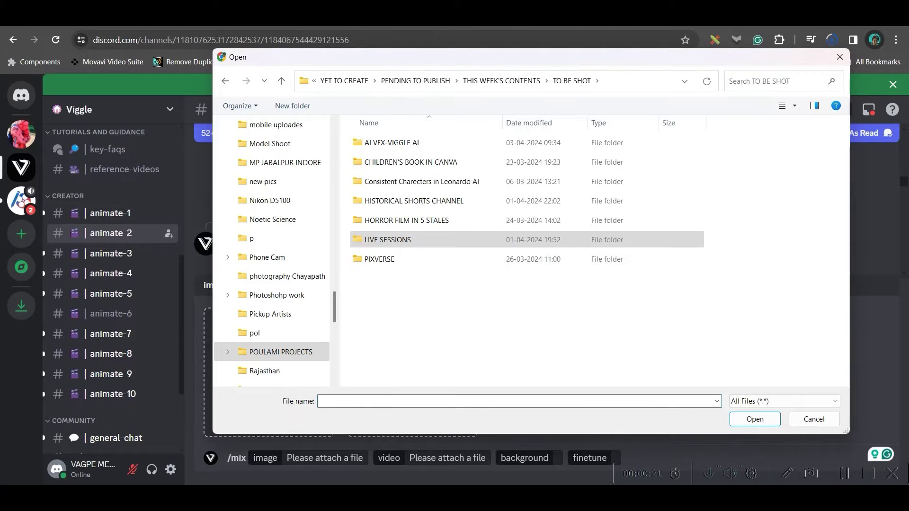
{"action": "double_click", "coordinate": [364, 142]}
{"action": "double_click", "coordinate": [379, 150]}
{"action": "left_click", "coordinate": [381, 151]}
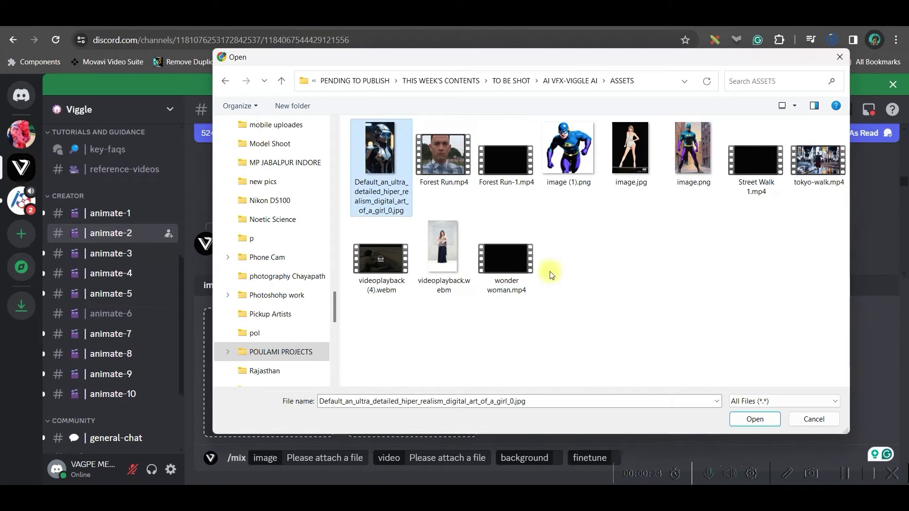
{"action": "left_click", "coordinate": [756, 420]}
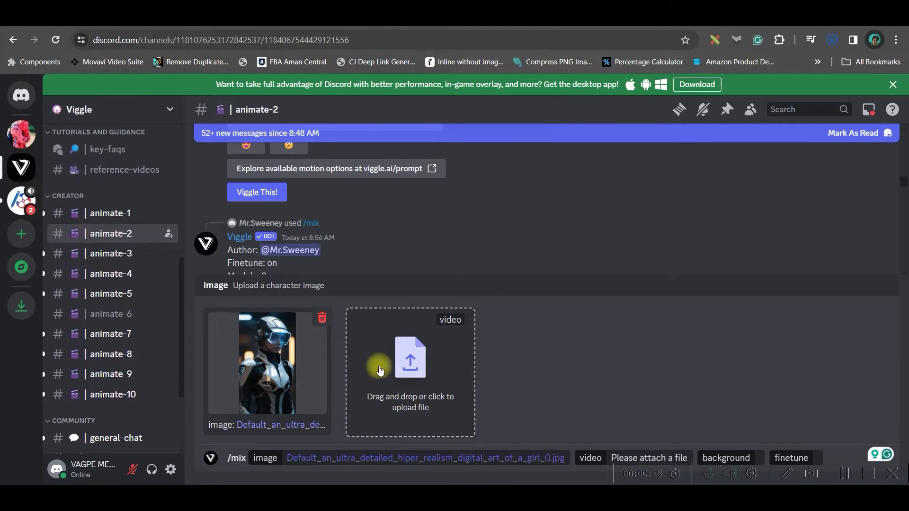
Step: Attach videoplayback.webm, set background to Green and finetune On, and send the mix
{"action": "left_click", "coordinate": [417, 367]}
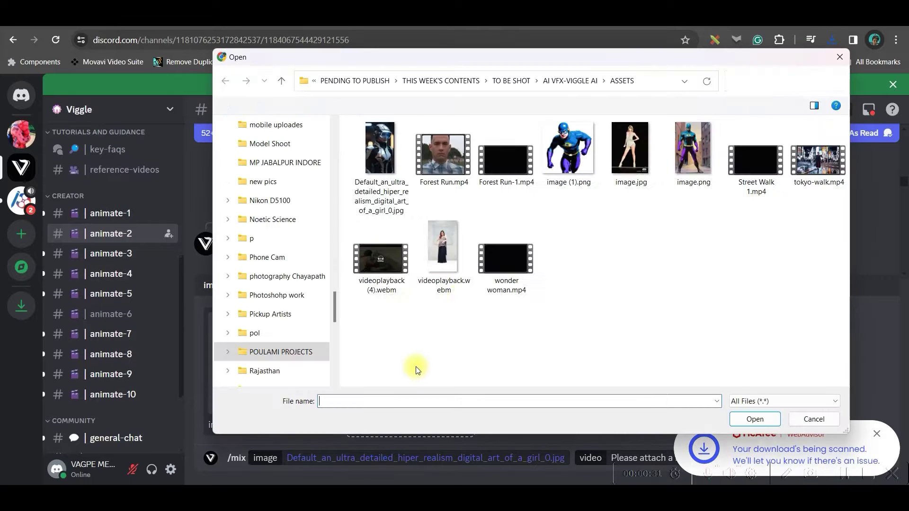
{"action": "left_click", "coordinate": [444, 248]}
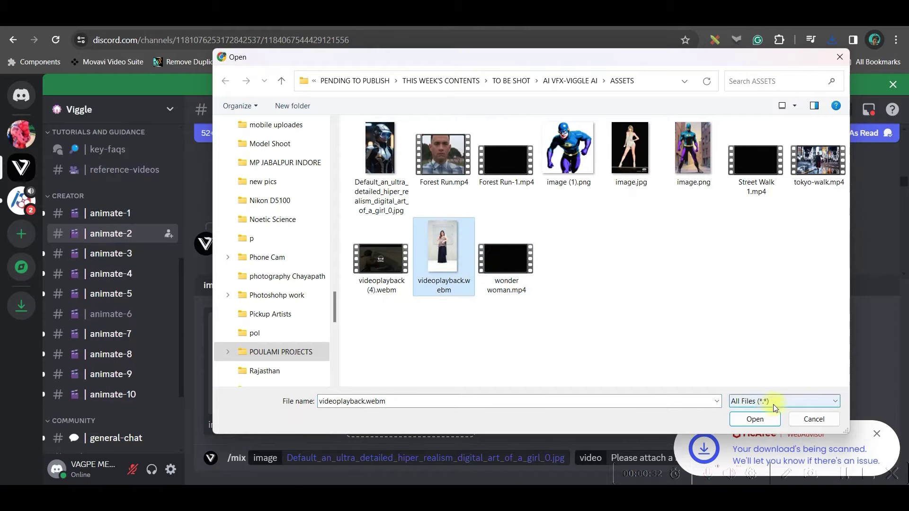
{"action": "left_click", "coordinate": [756, 419]}
{"action": "left_click", "coordinate": [730, 459]}
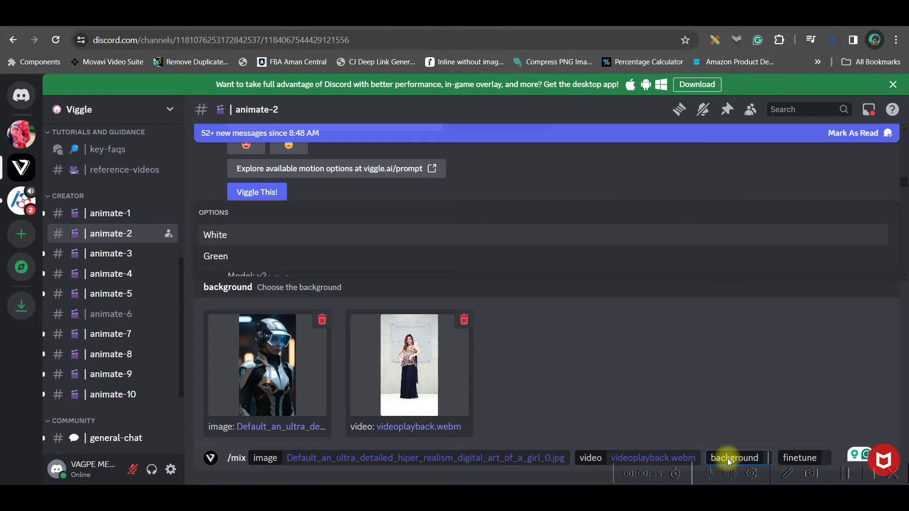
{"action": "left_click", "coordinate": [223, 255]}
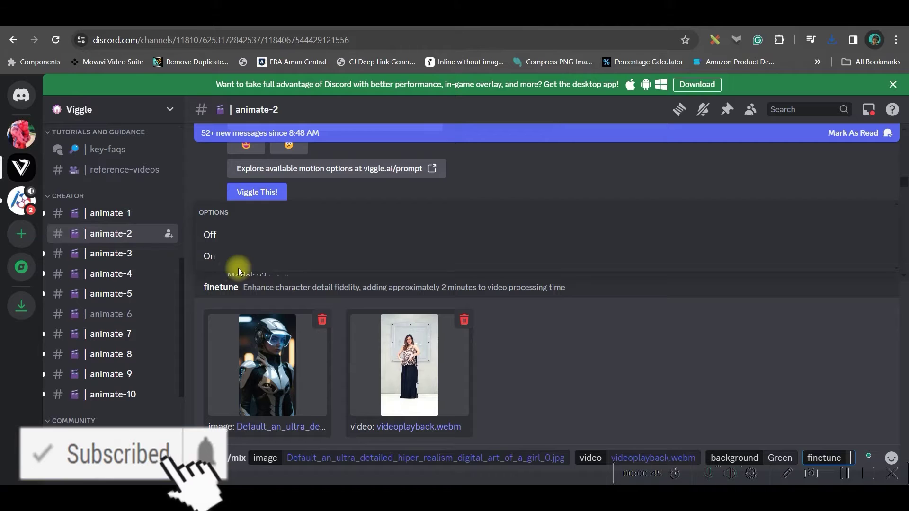
{"action": "left_click", "coordinate": [213, 256]}
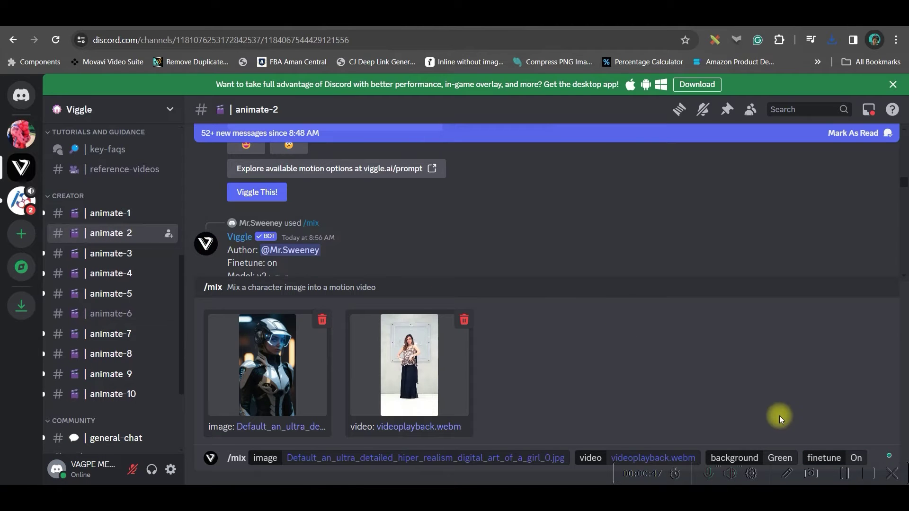
{"action": "key", "text": "Return"}
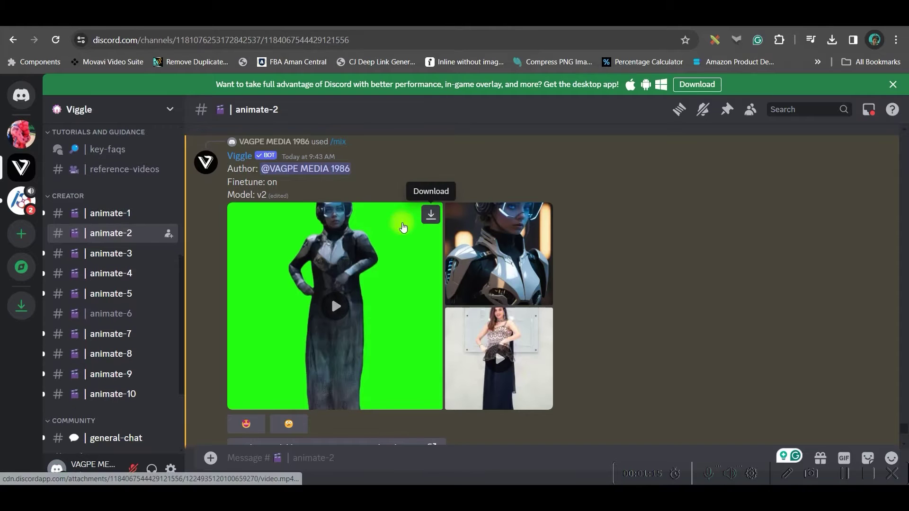
Step: Preview the helmeted character's green-screen result full screen, then download the video
{"action": "double_click", "coordinate": [421, 218]}
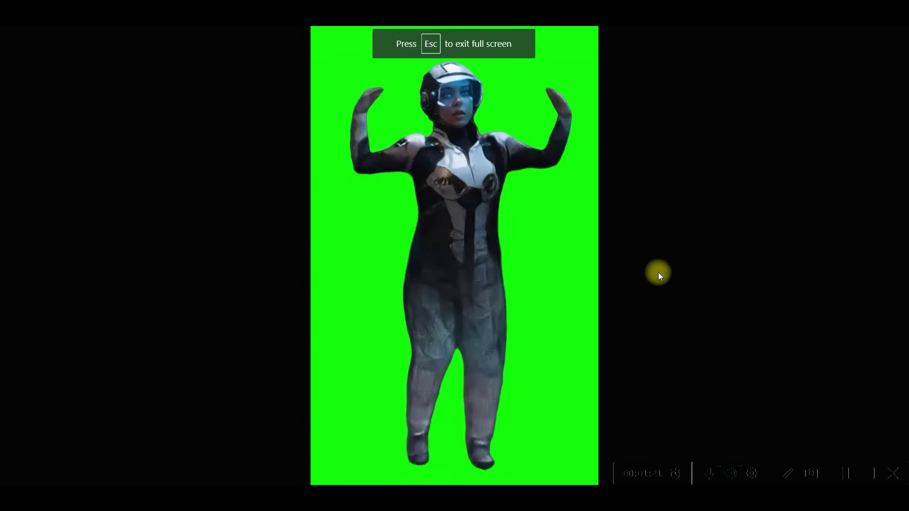
{"action": "double_click", "coordinate": [576, 207]}
{"action": "left_click", "coordinate": [602, 180]}
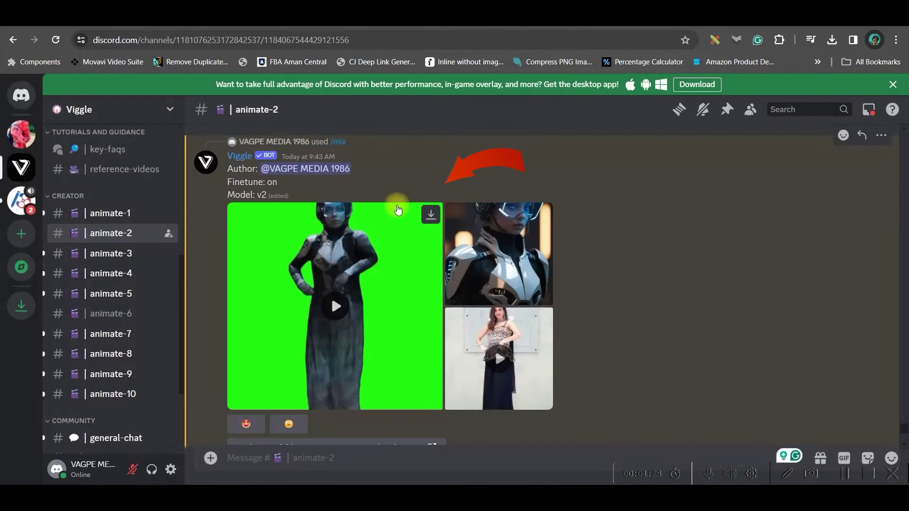
{"action": "left_click", "coordinate": [431, 216]}
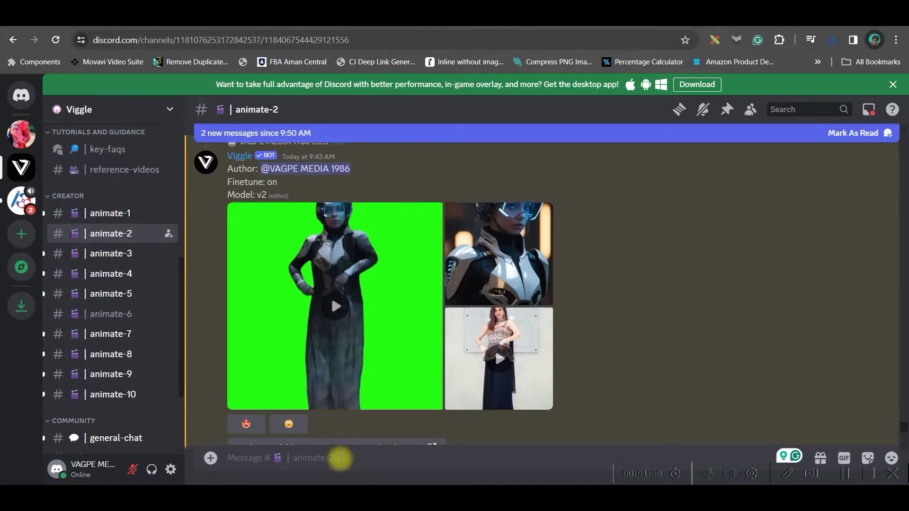
Step: Start an /animate command and upload the suited figure's character image
{"action": "type", "text": "/"}
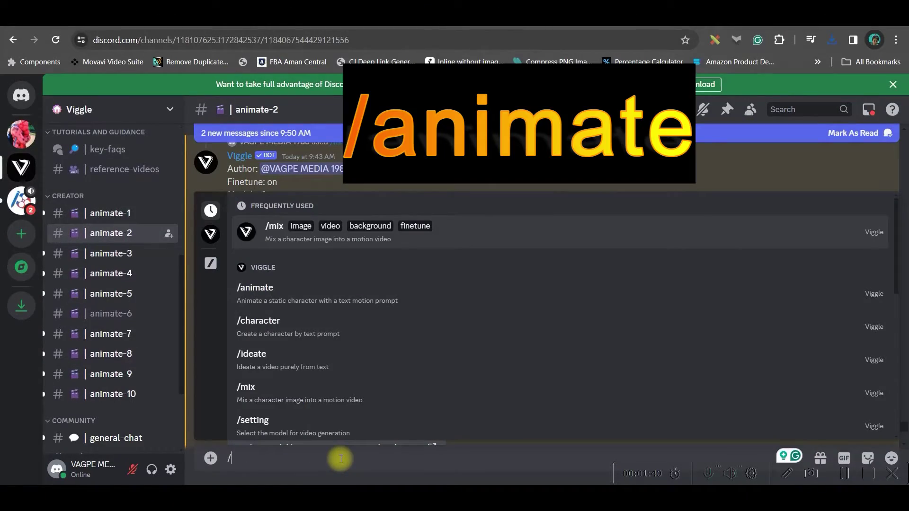
{"action": "left_click", "coordinate": [259, 287]}
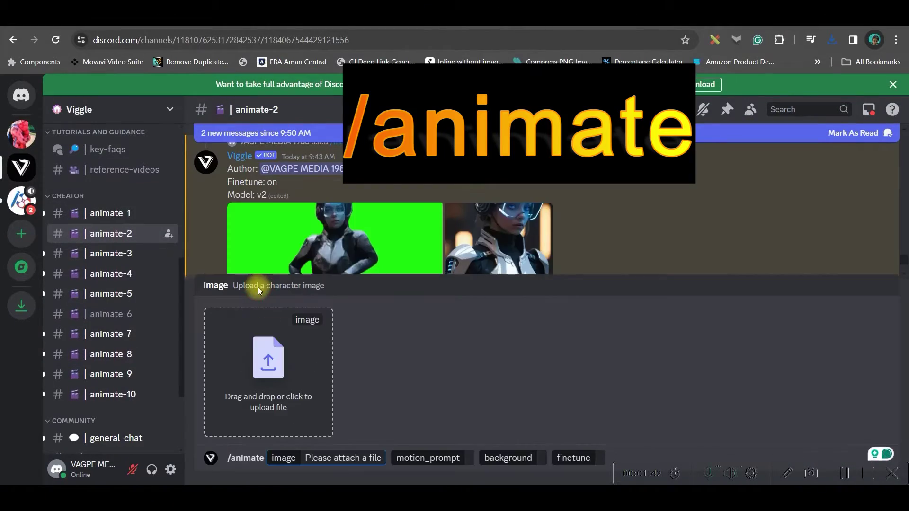
{"action": "left_click", "coordinate": [264, 364]}
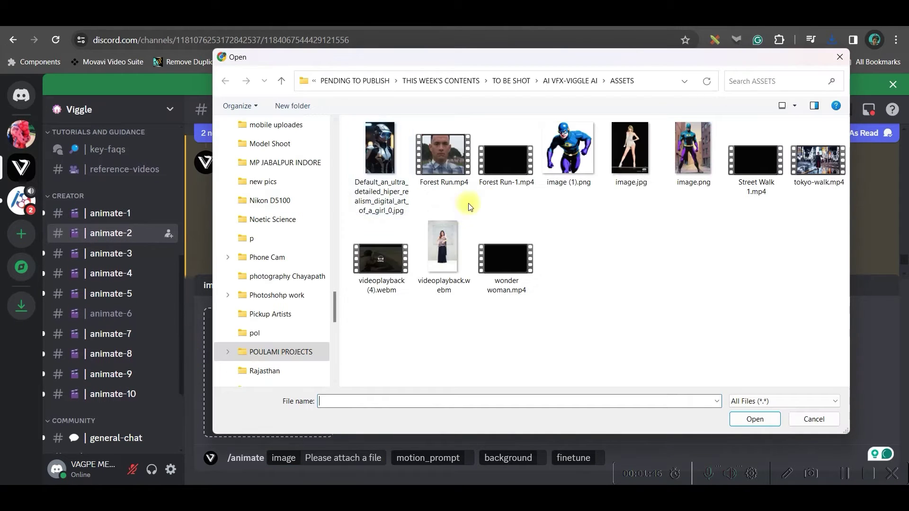
{"action": "left_click_drag", "start_coordinate": [334, 307], "coordinate": [330, 94]}
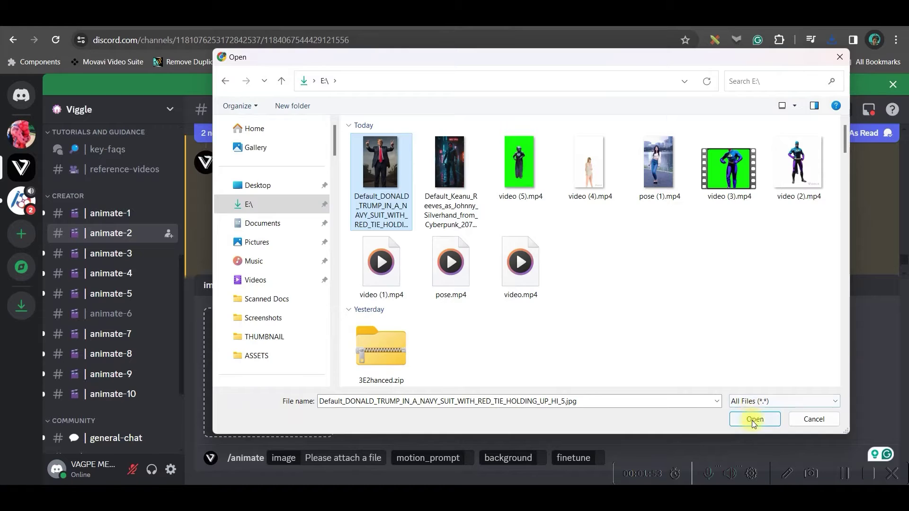
{"action": "left_click", "coordinate": [755, 420]}
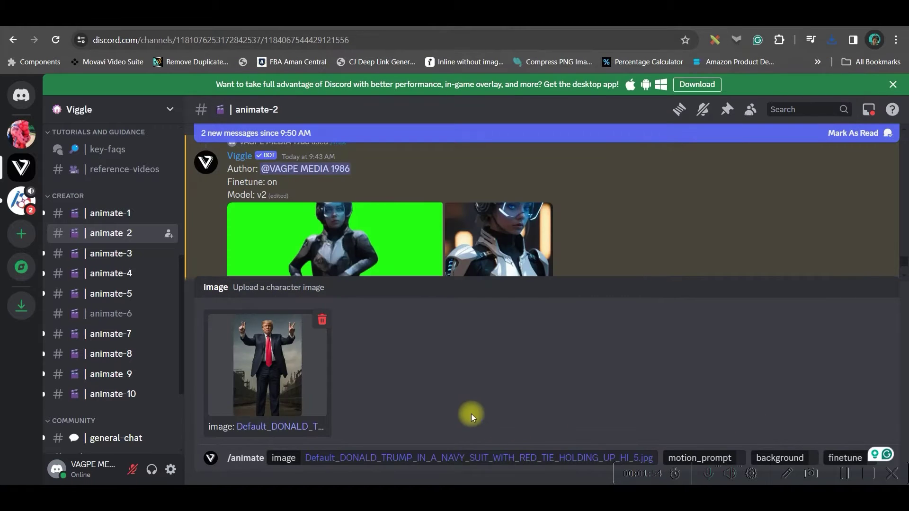
Step: Set the Break Dance motion prompt, From template background and finetune on, then send
{"action": "left_click", "coordinate": [740, 457]}
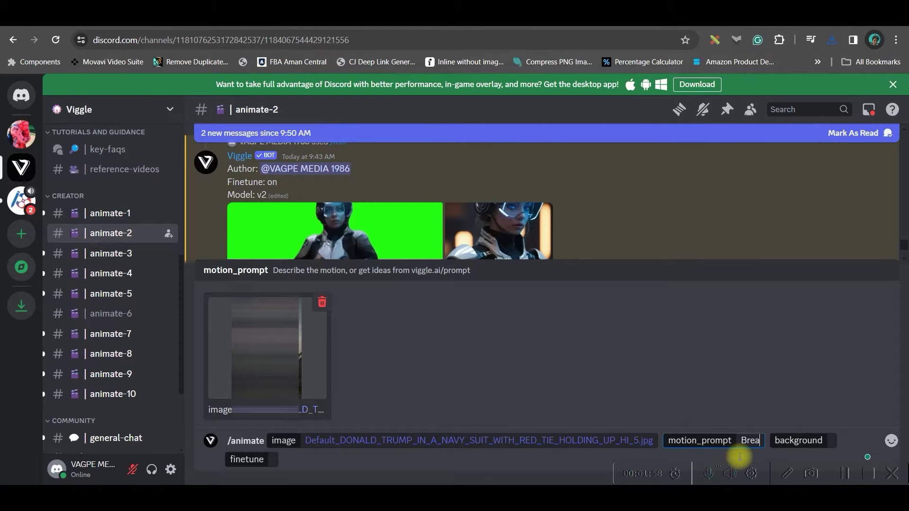
{"action": "type", "text": "Dance,"}
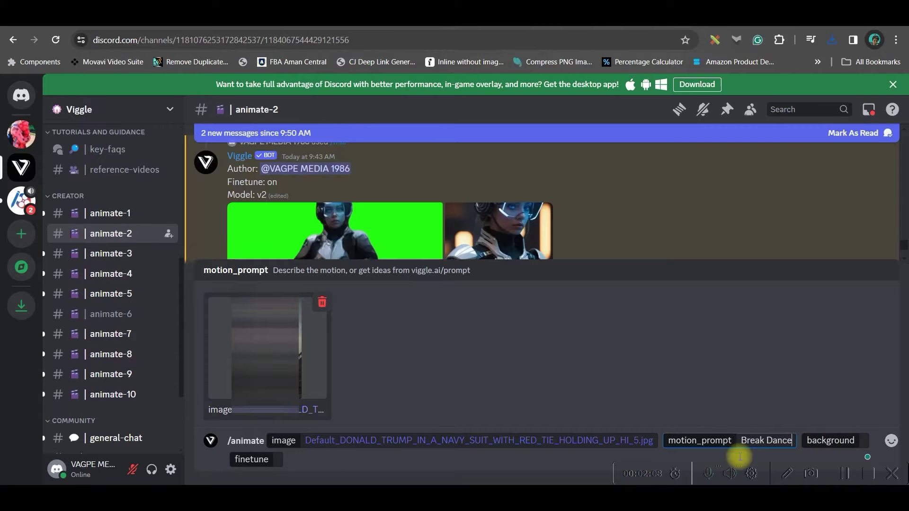
{"action": "left_click", "coordinate": [864, 444]}
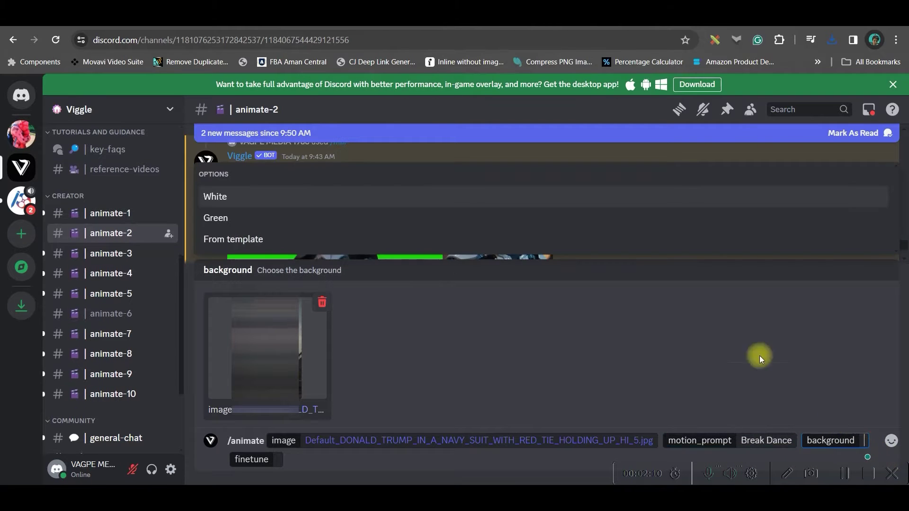
{"action": "left_click", "coordinate": [236, 218]}
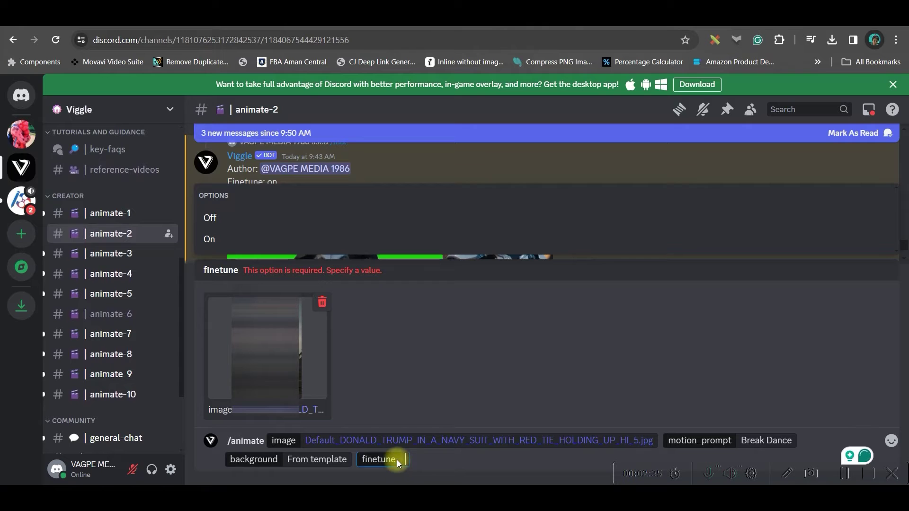
{"action": "left_click", "coordinate": [234, 236]}
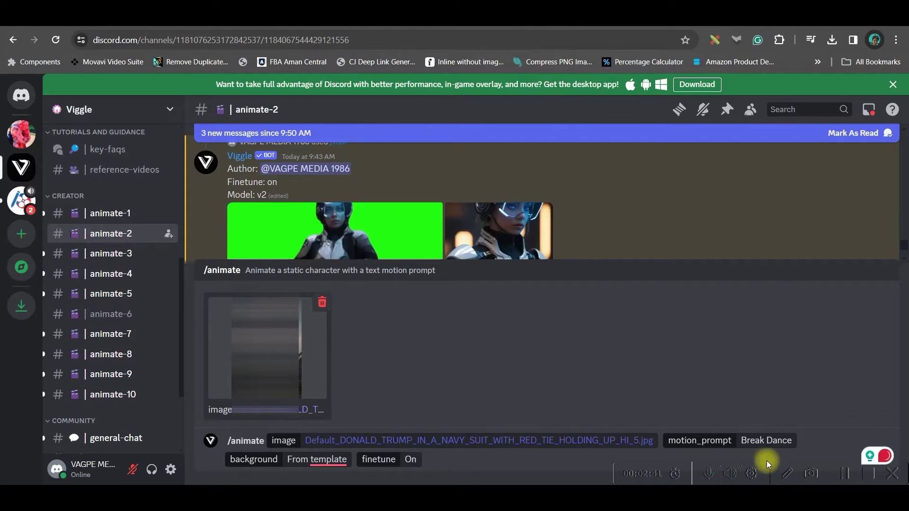
{"action": "key", "text": "Return"}
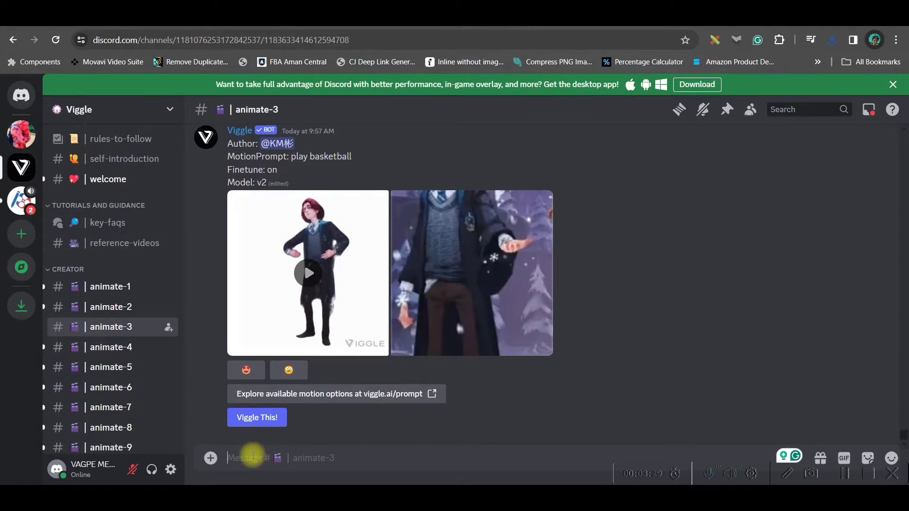
Step: Send /ideate with image prompt 'A smart Blond Girl in Black Shirt', Green background, finetune On
{"action": "type", "text": "/"}
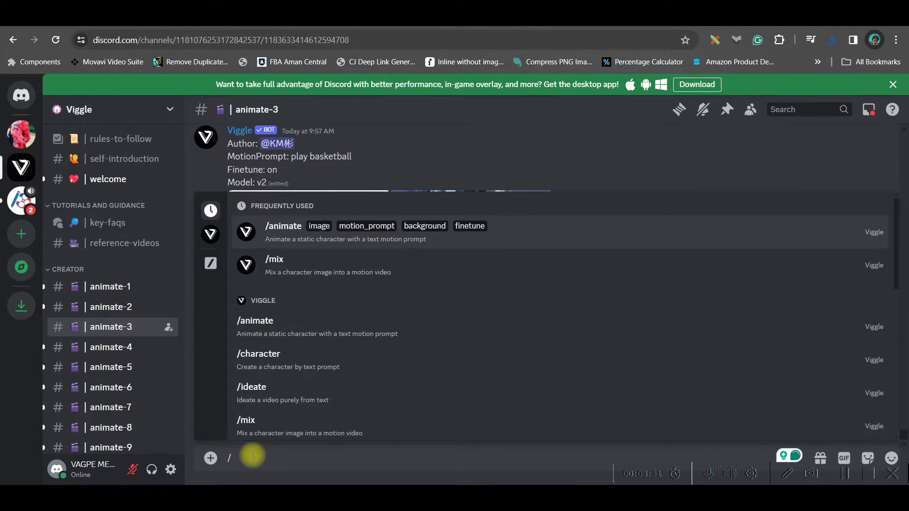
{"action": "left_click", "coordinate": [274, 391]}
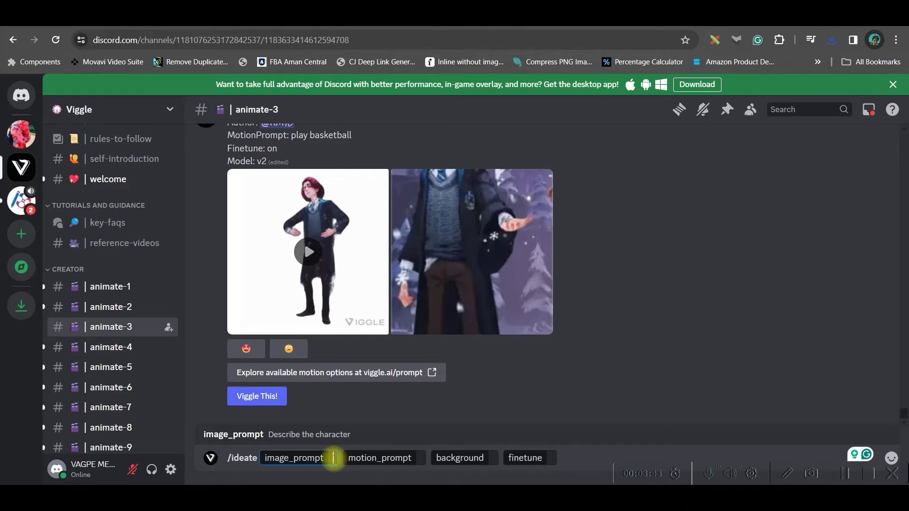
{"action": "type", "text": "A smart Blond Girl"}
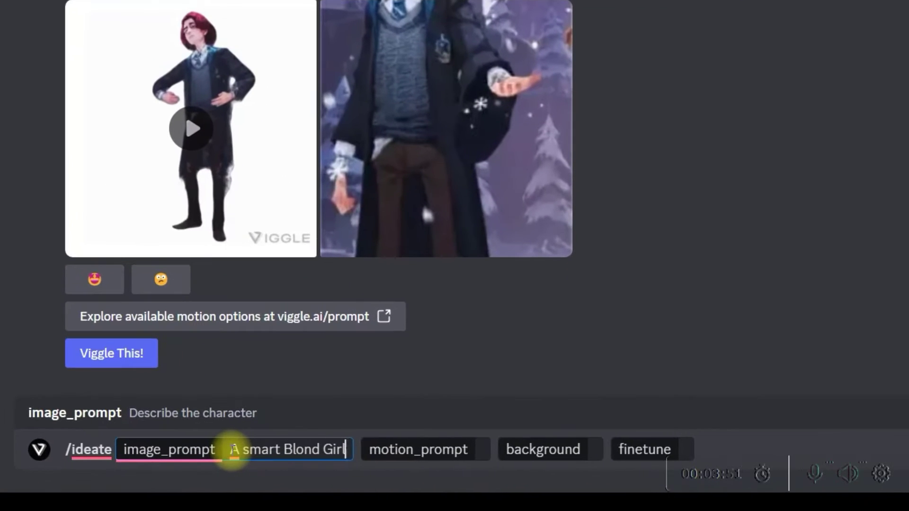
{"action": "type", "text": " in Black Shirt"}
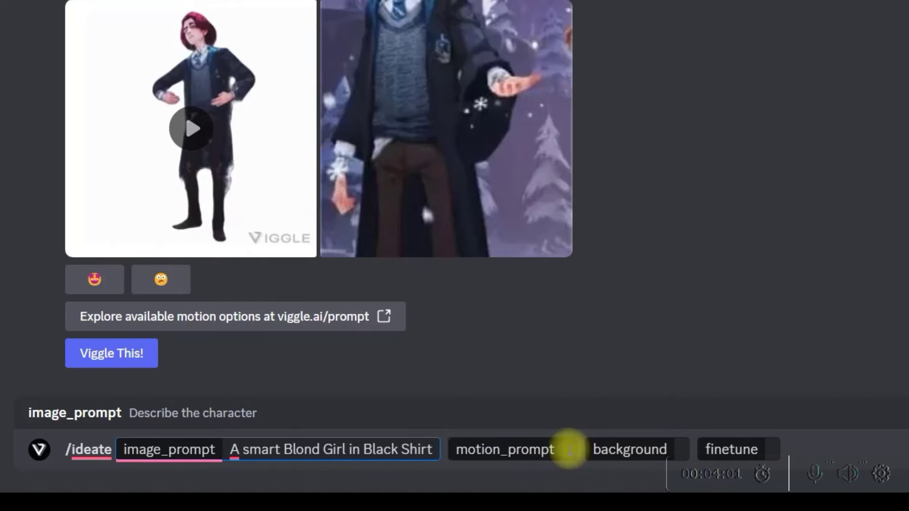
{"action": "left_click", "coordinate": [569, 450]}
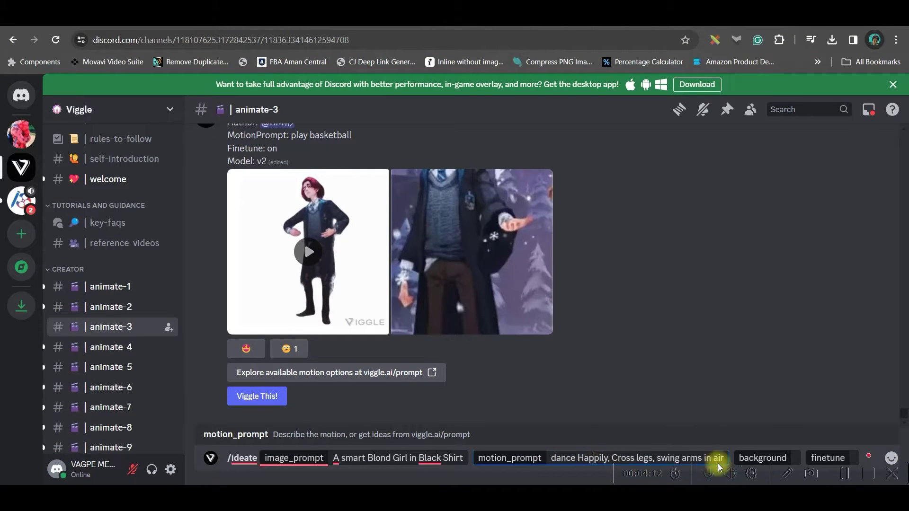
{"action": "left_click", "coordinate": [794, 459]}
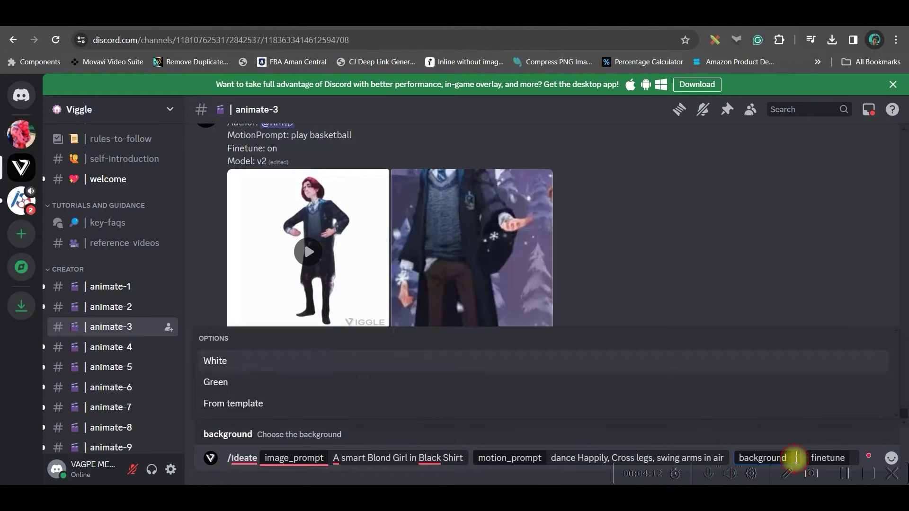
{"action": "left_click", "coordinate": [234, 377]}
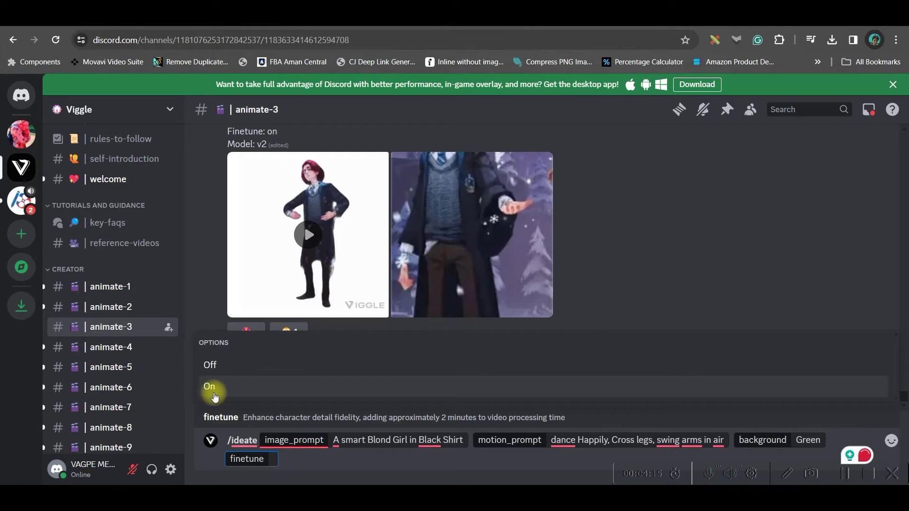
{"action": "left_click", "coordinate": [288, 400]}
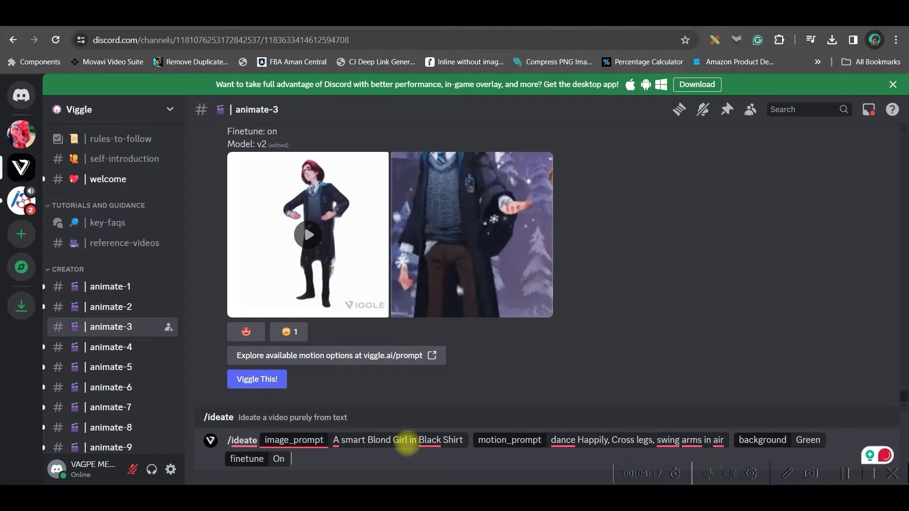
{"action": "key", "text": "Return"}
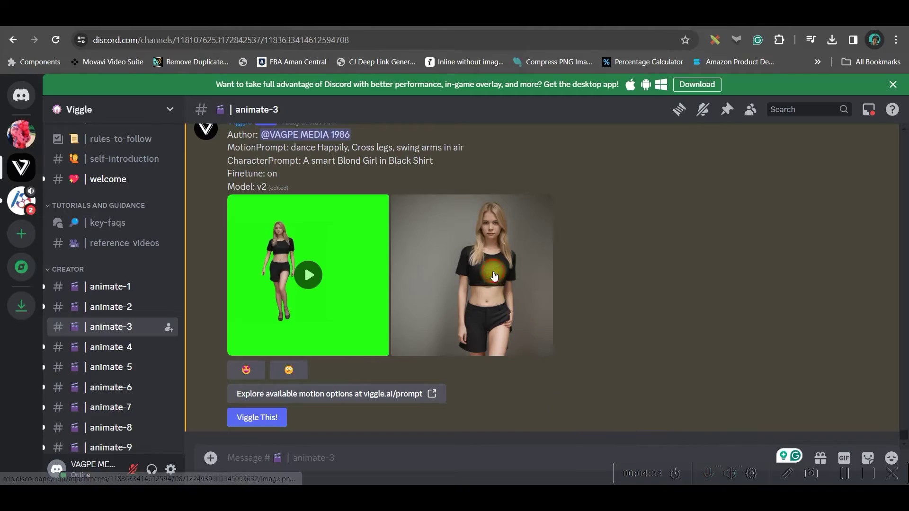
Step: Open the generated blond girl image in the browser and save it with Save image as
{"action": "left_click", "coordinate": [493, 272]}
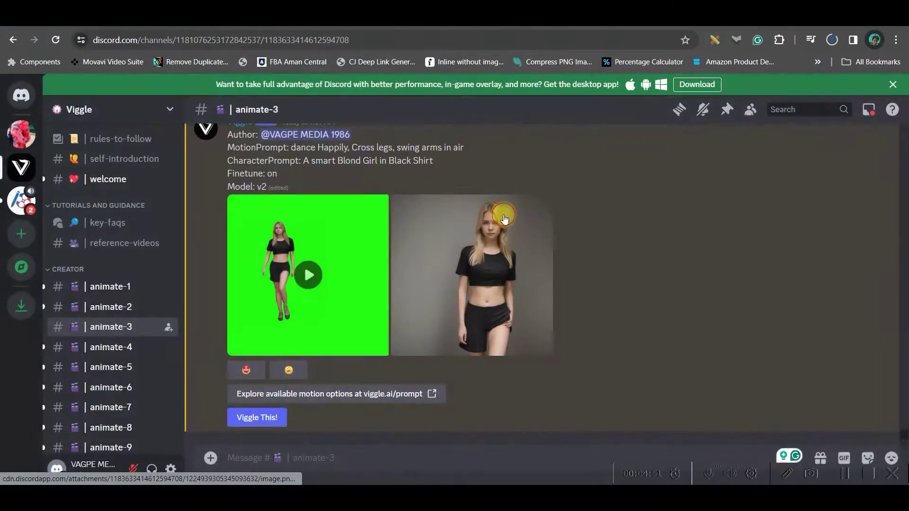
{"action": "left_click", "coordinate": [504, 219]}
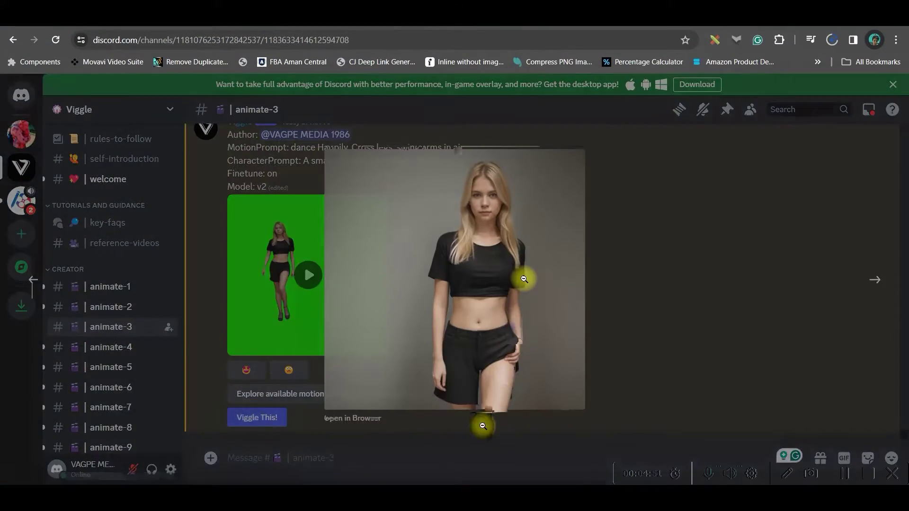
{"action": "left_click", "coordinate": [367, 422]}
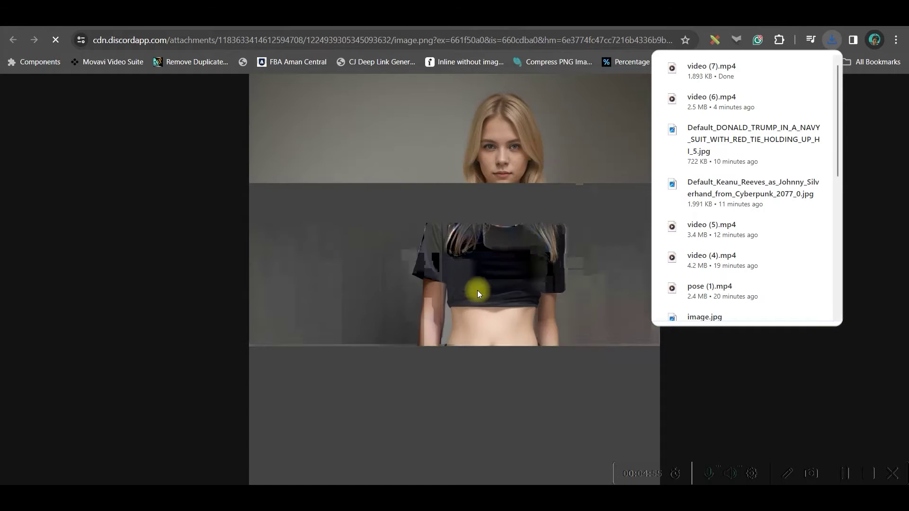
{"action": "right_click", "coordinate": [420, 273]}
{"action": "left_click", "coordinate": [472, 300]}
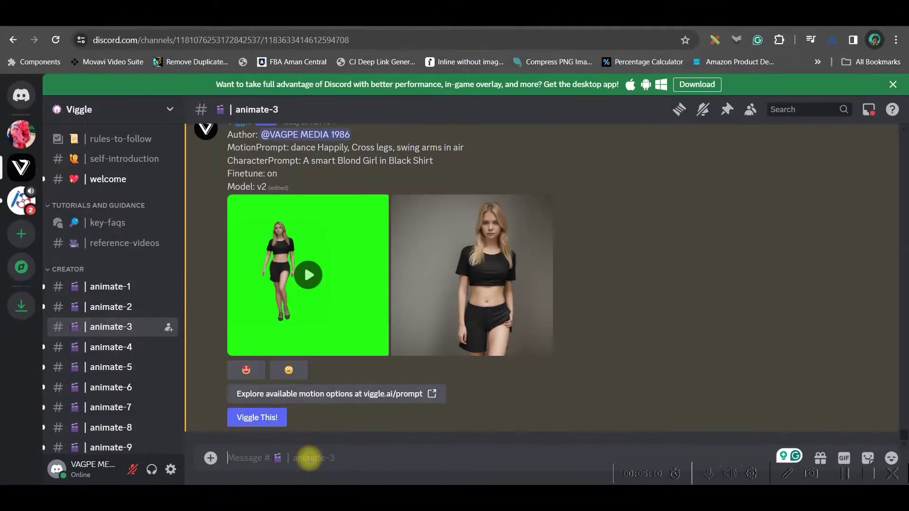
Step: Run /character with the prompt 'A beautiful Girl in Sports Vest' and review the four generated images
{"action": "type", "text": "/char"}
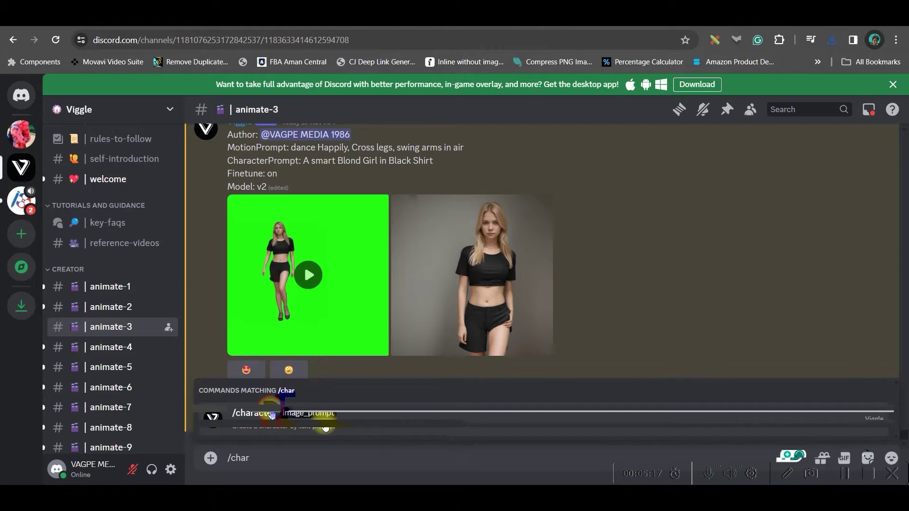
{"action": "left_click", "coordinate": [315, 416]}
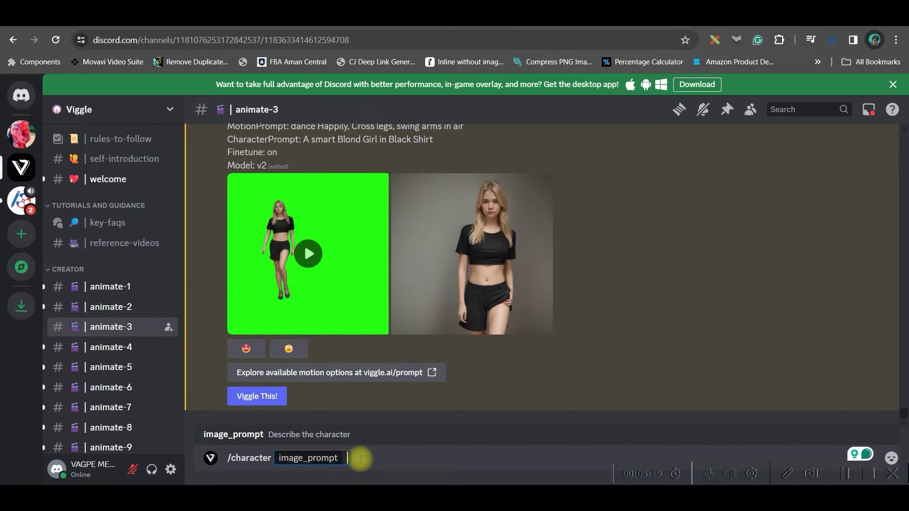
{"action": "type", "text": "A beautiful Girl in Sports Vest"}
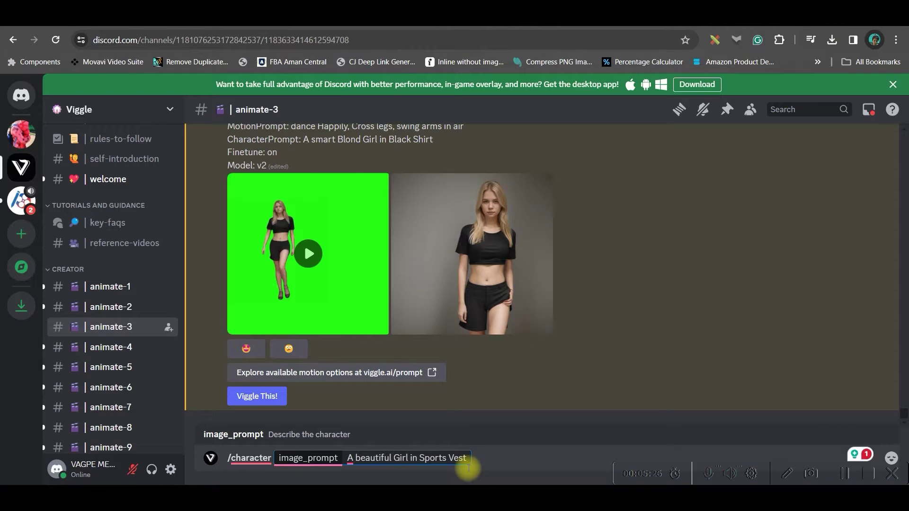
{"action": "key", "text": "Return"}
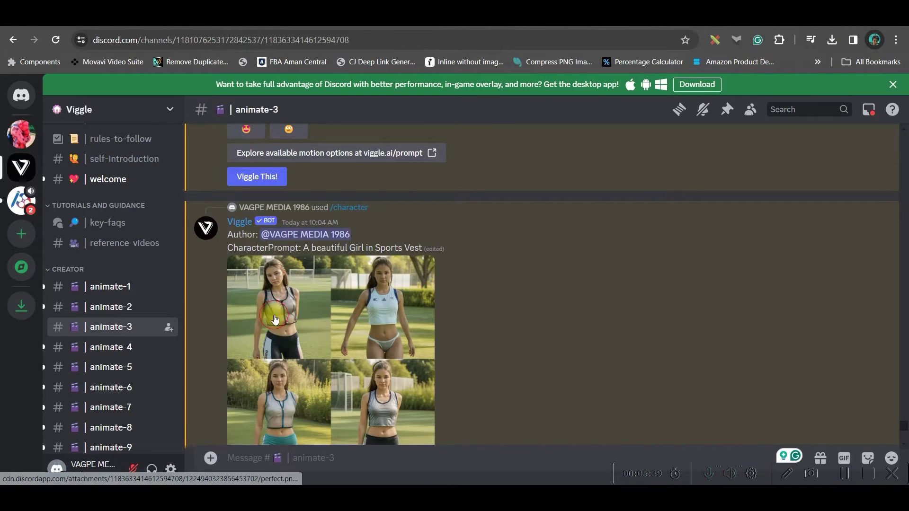
{"action": "left_click", "coordinate": [274, 314]}
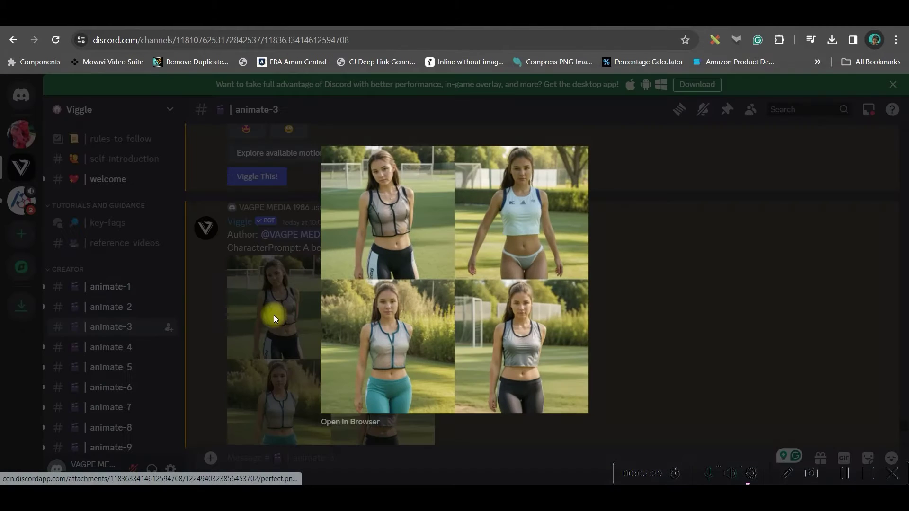
{"action": "left_click", "coordinate": [619, 243]}
{"action": "scroll", "coordinate": [473, 310], "scroll_direction": "down", "scroll_amount": 4}
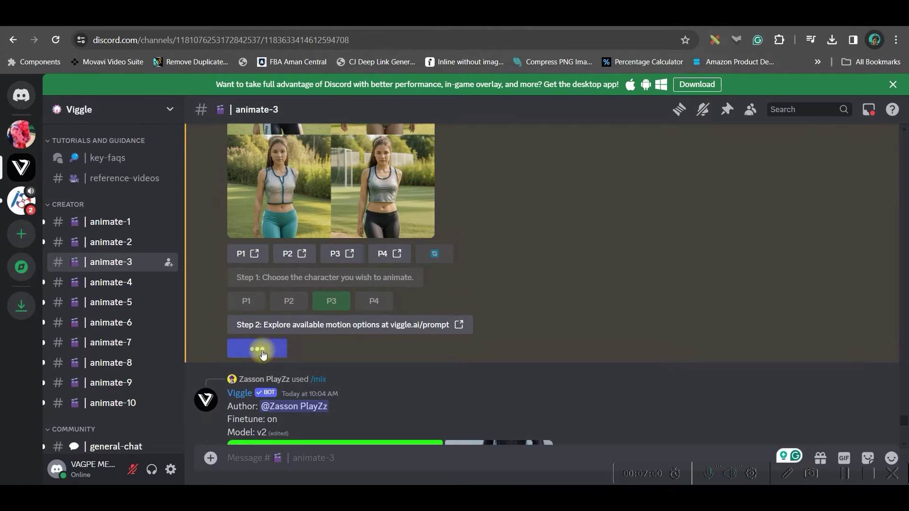
Step: Use Viggle This! on the chosen girl with motion prompt 'Dance' and finetune 'On'
{"action": "left_click", "coordinate": [256, 347]}
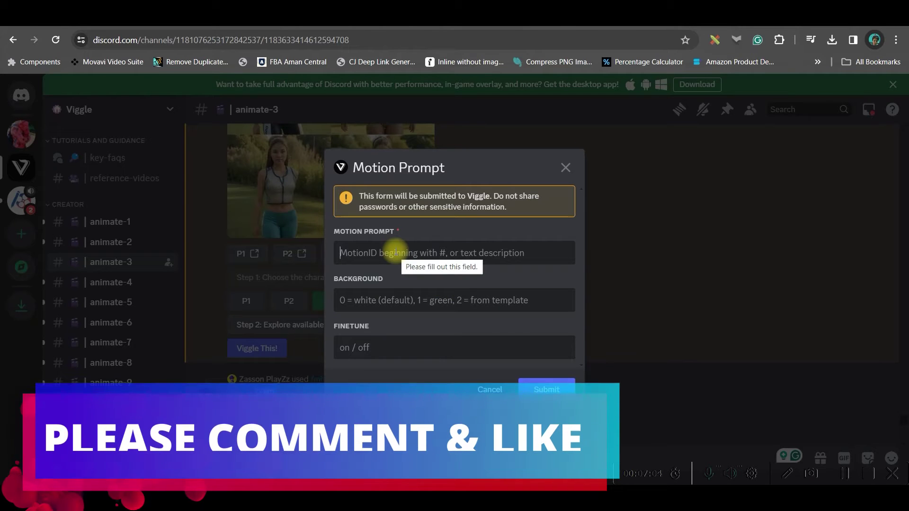
{"action": "type", "text": "Dance"}
{"action": "left_click", "coordinate": [379, 349]}
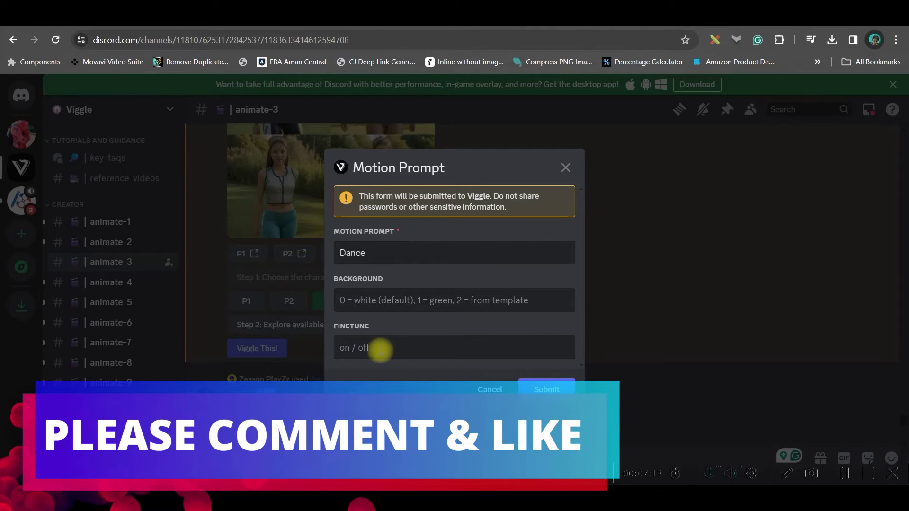
{"action": "type", "text": "On"}
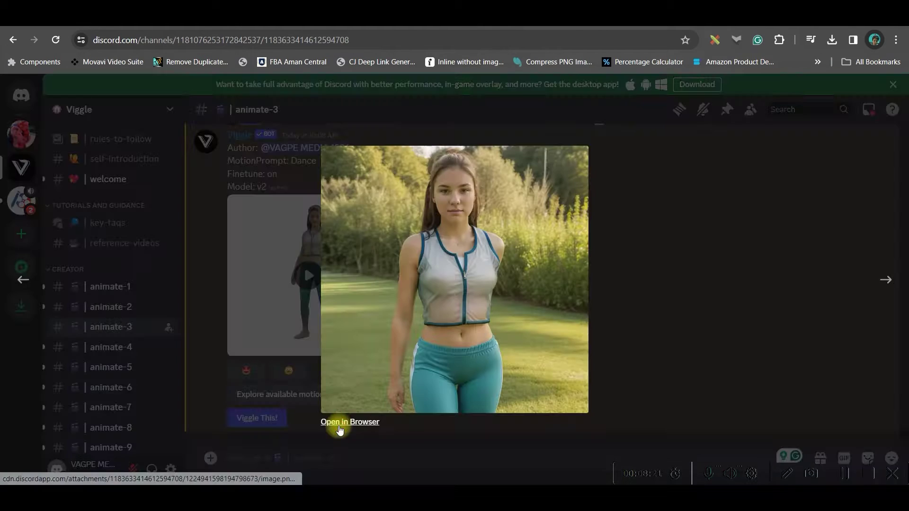
Step: Open the sports-vest girl result image in its own tab and save it to the computer
{"action": "left_click", "coordinate": [339, 423]}
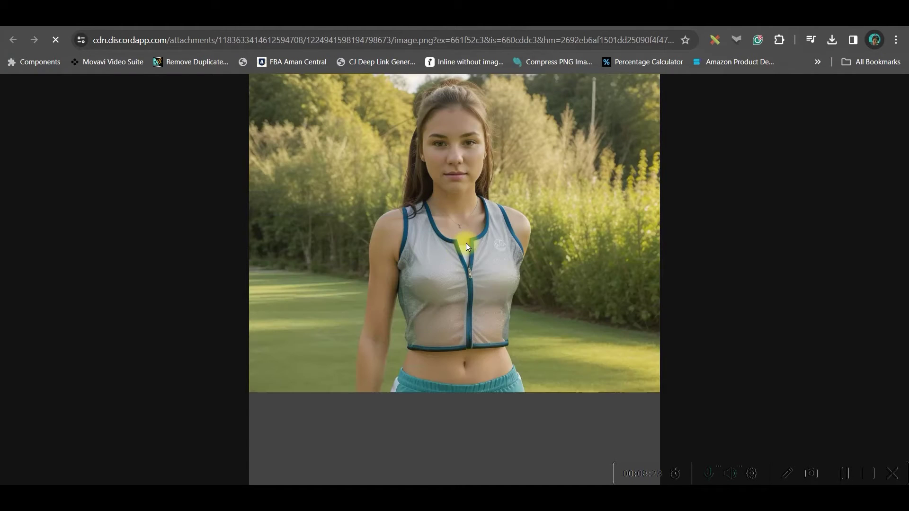
{"action": "right_click", "coordinate": [466, 244]}
{"action": "left_click", "coordinate": [519, 273]}
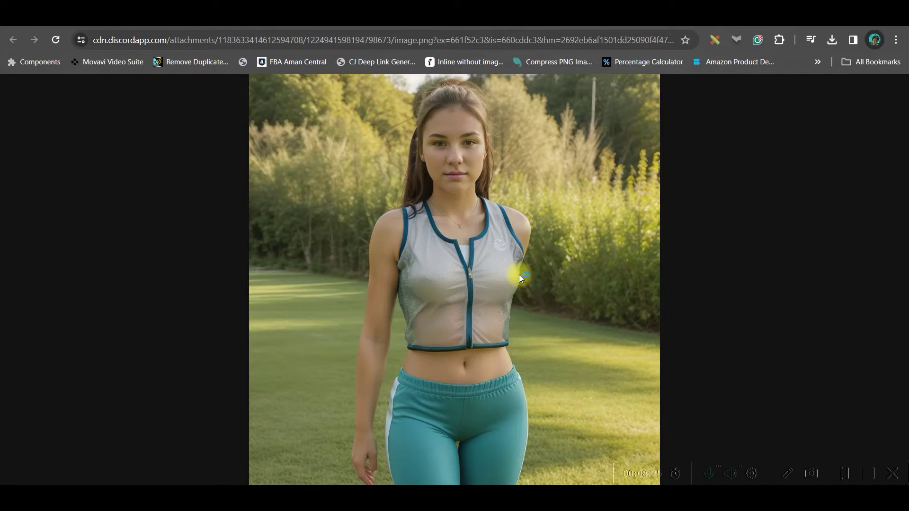
{"action": "key", "text": "Return"}
Step: Back in the Discord chat, download the generated dance video
{"action": "left_click", "coordinate": [361, 28]}
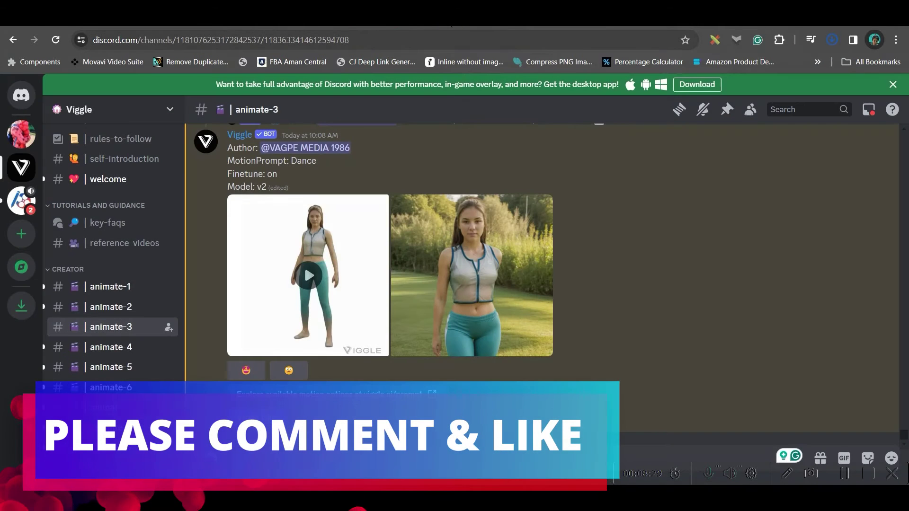
{"action": "left_click", "coordinate": [374, 211]}
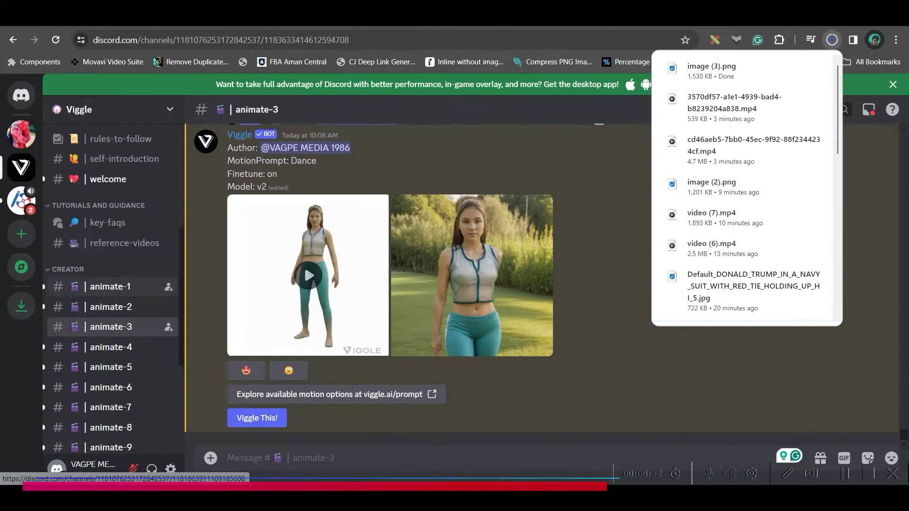
{"action": "mouse_move", "coordinate": [387, 259]}
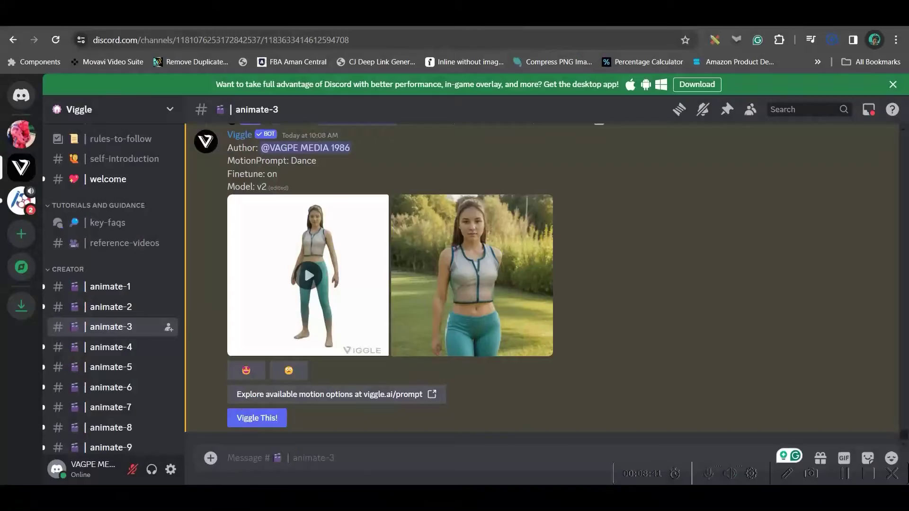
Step: Run Viggle's /stylize on the uploaded character photo with the prompt 'Sports Vest'
{"action": "left_click", "coordinate": [412, 456]}
{"action": "type", "text": "/"}
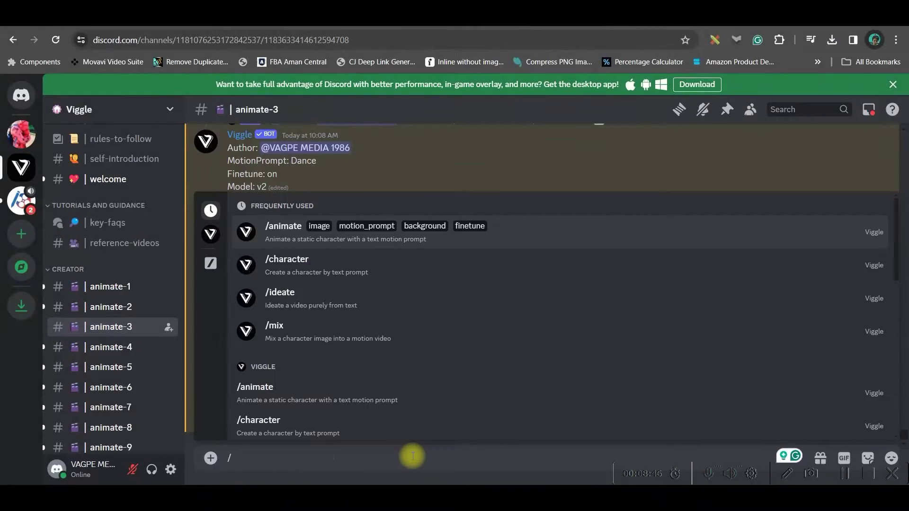
{"action": "type", "text": "s"}
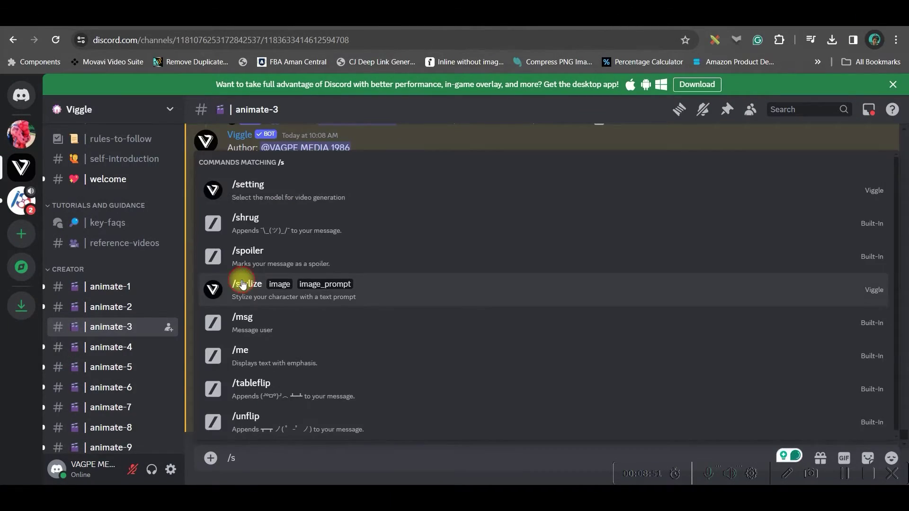
{"action": "left_click", "coordinate": [243, 284]}
{"action": "left_click", "coordinate": [276, 396]}
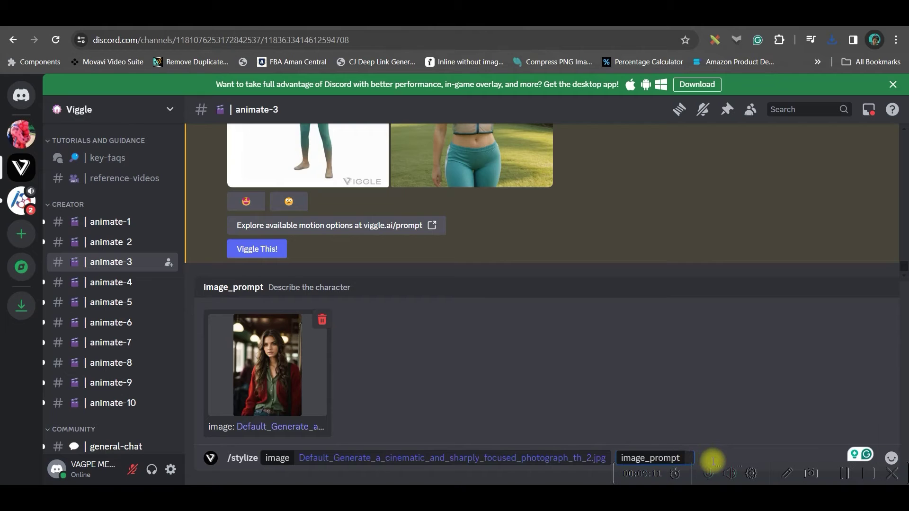
{"action": "type", "text": "Sports Vest"}
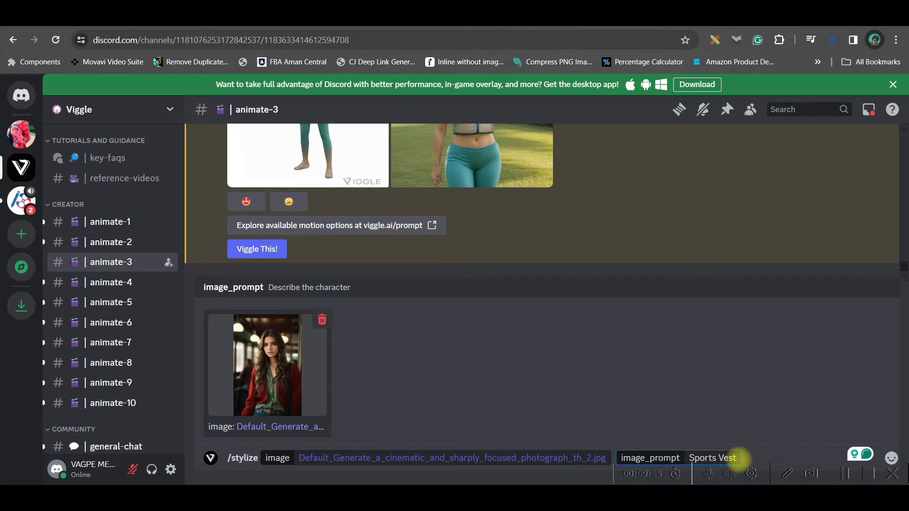
{"action": "key", "text": "Return"}
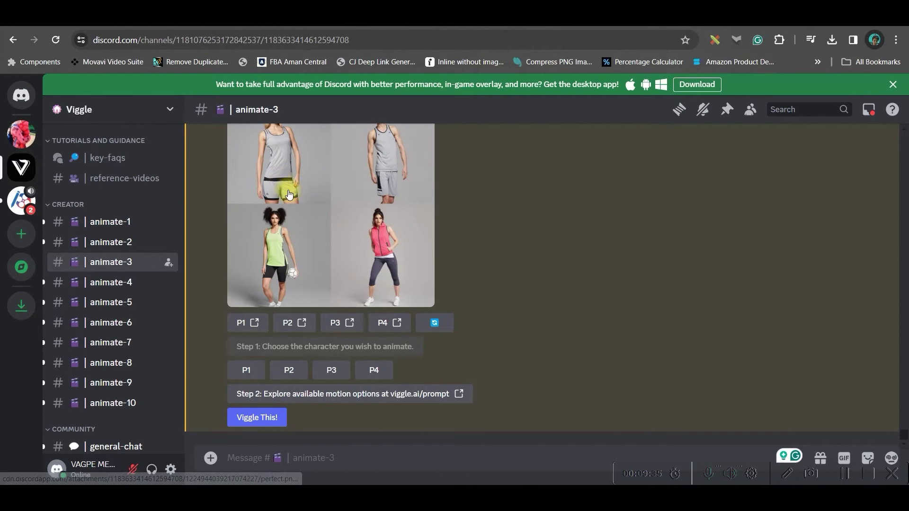
Step: Review the four generated characters and pick the fourth, pink-vest one (P4)
{"action": "left_click", "coordinate": [332, 326]}
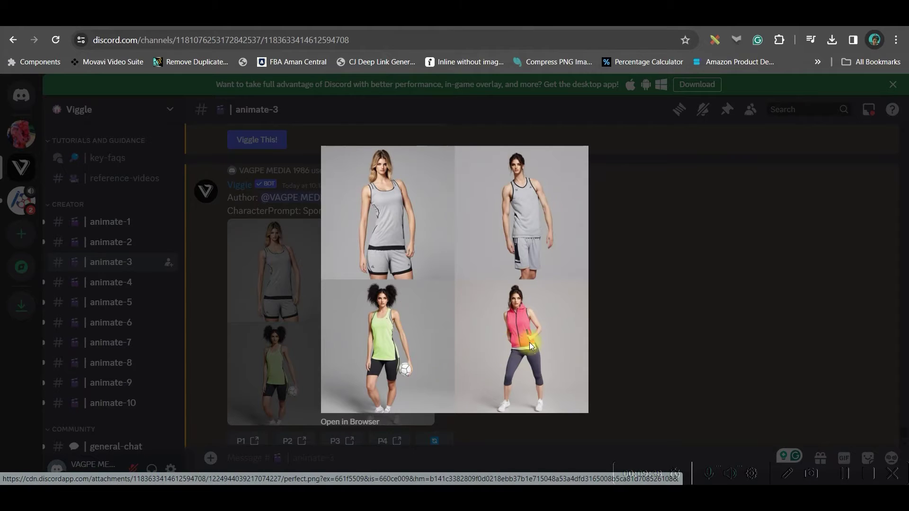
{"action": "left_click", "coordinate": [641, 300]}
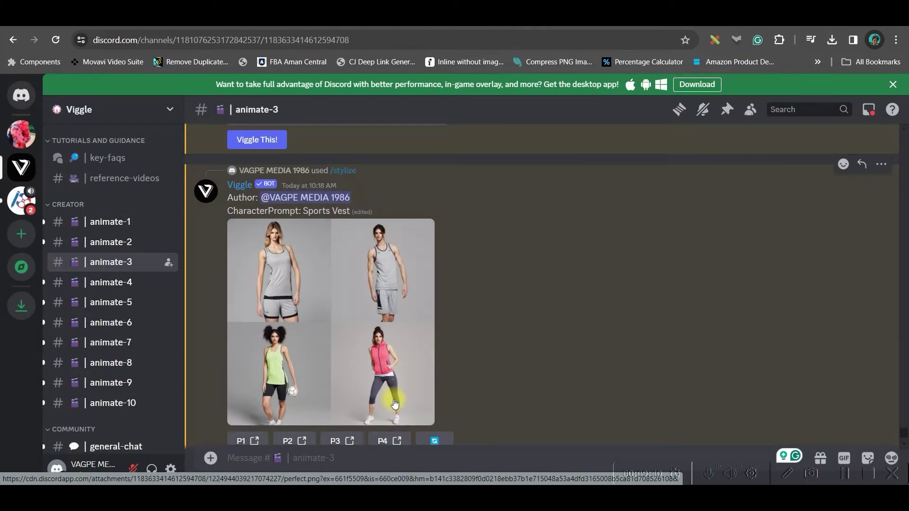
{"action": "left_click", "coordinate": [374, 370]}
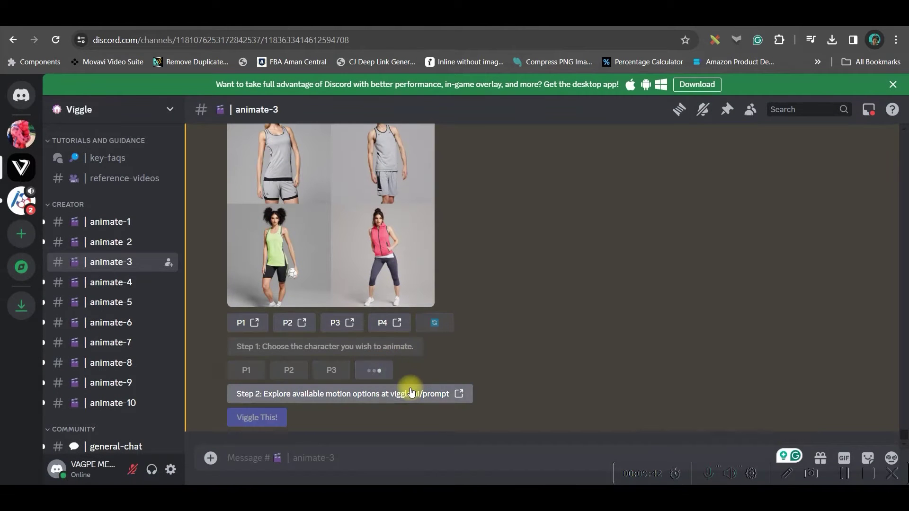
Step: Animate the pink-vest character with motion 'Running', background 1 and finetune On, then play it
{"action": "left_click", "coordinate": [258, 423]}
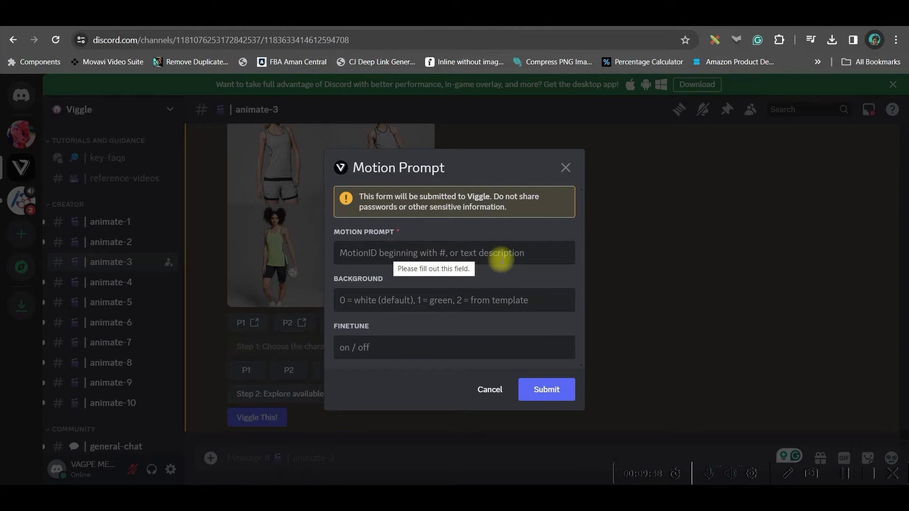
{"action": "type", "text": "Running"}
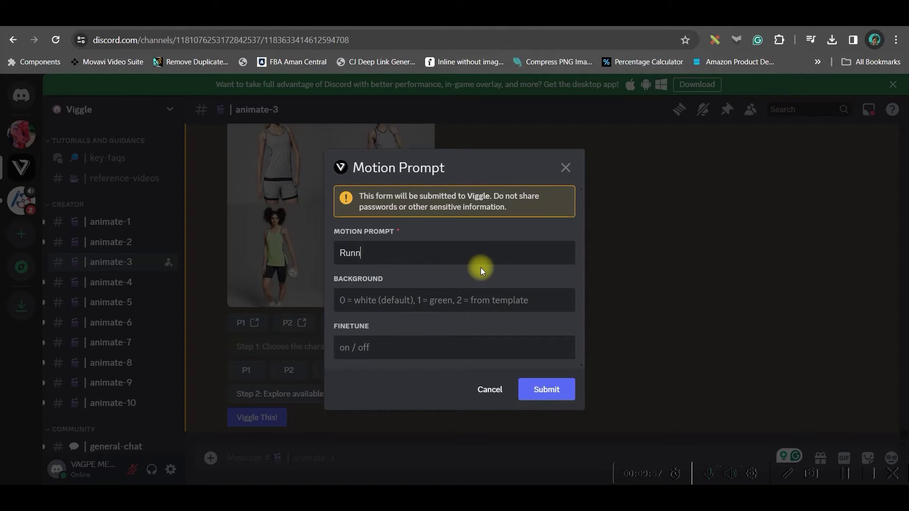
{"action": "left_click", "coordinate": [442, 294]}
{"action": "type", "text": "1"}
{"action": "left_click", "coordinate": [436, 349]}
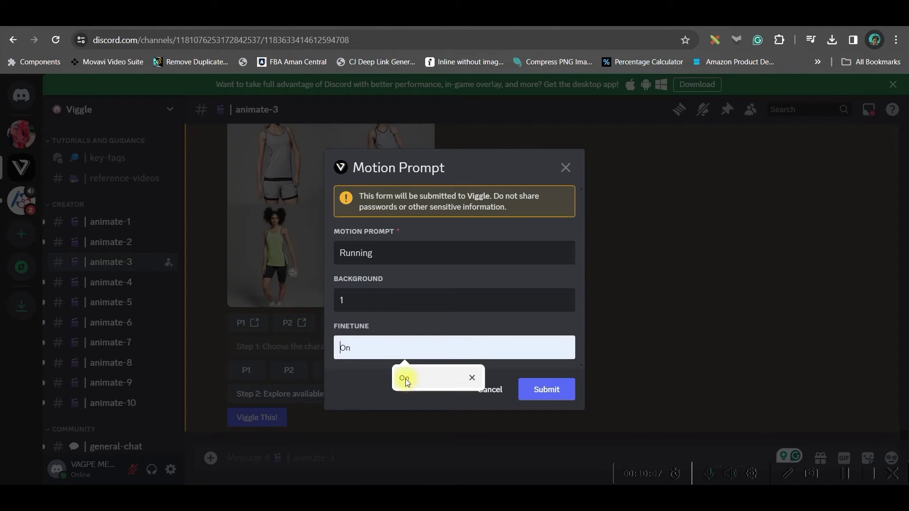
{"action": "left_click", "coordinate": [413, 378]}
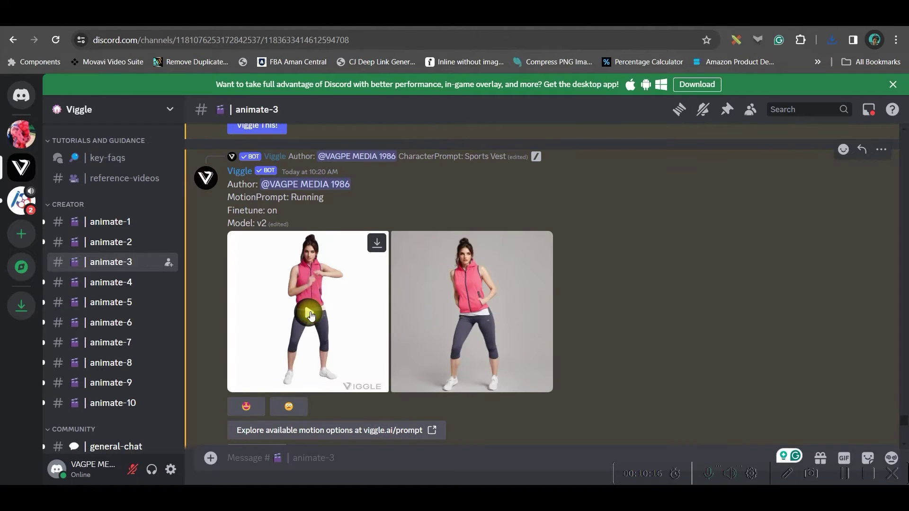
{"action": "left_click", "coordinate": [311, 316]}
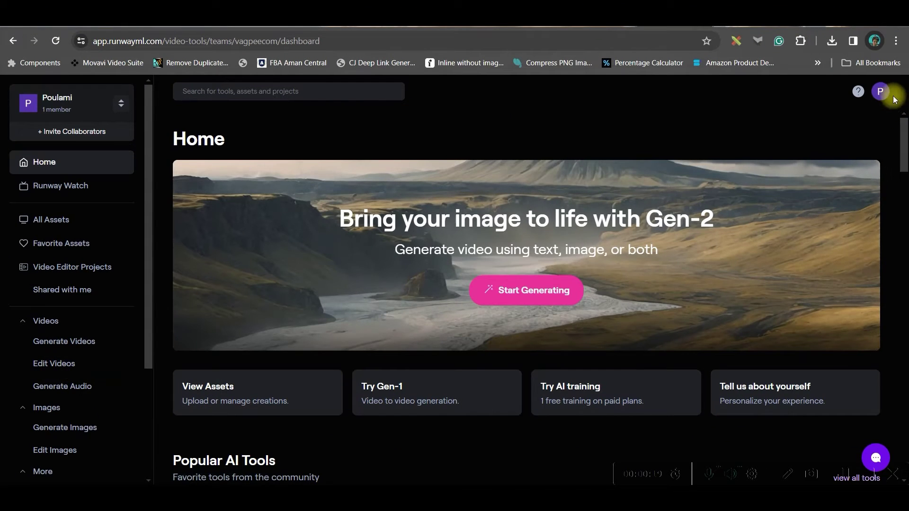
Step: Start a new Inpainting project from Runway's Edit Videos tools
{"action": "scroll", "coordinate": [37, 355], "scroll_direction": "down", "scroll_amount": 4}
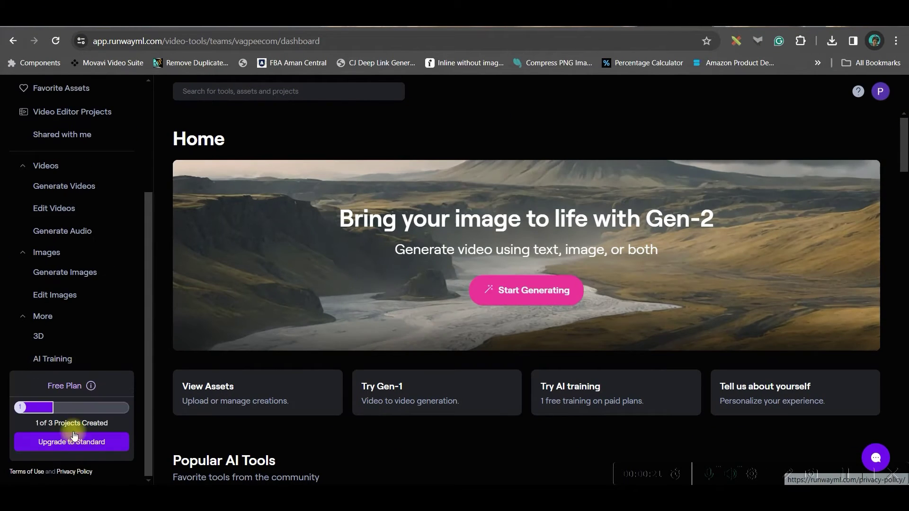
{"action": "scroll", "coordinate": [57, 405], "scroll_direction": "up", "scroll_amount": 4}
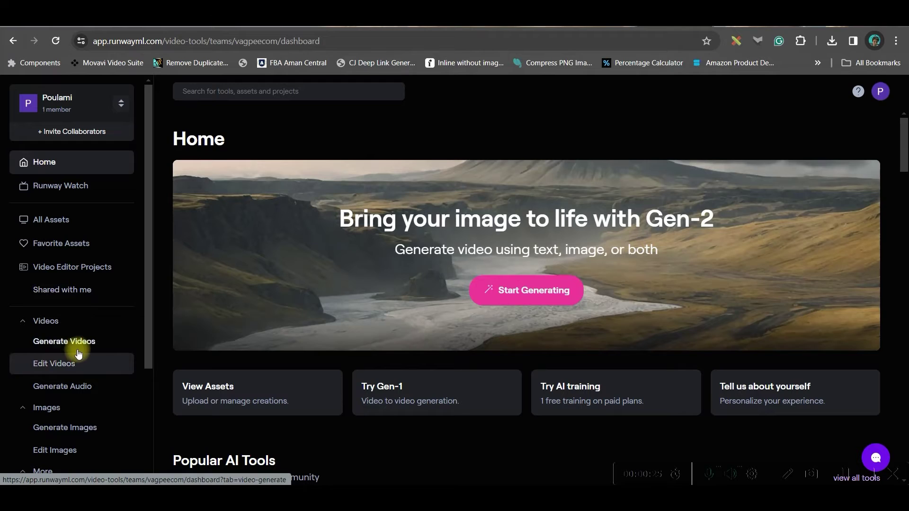
{"action": "left_click", "coordinate": [70, 367]}
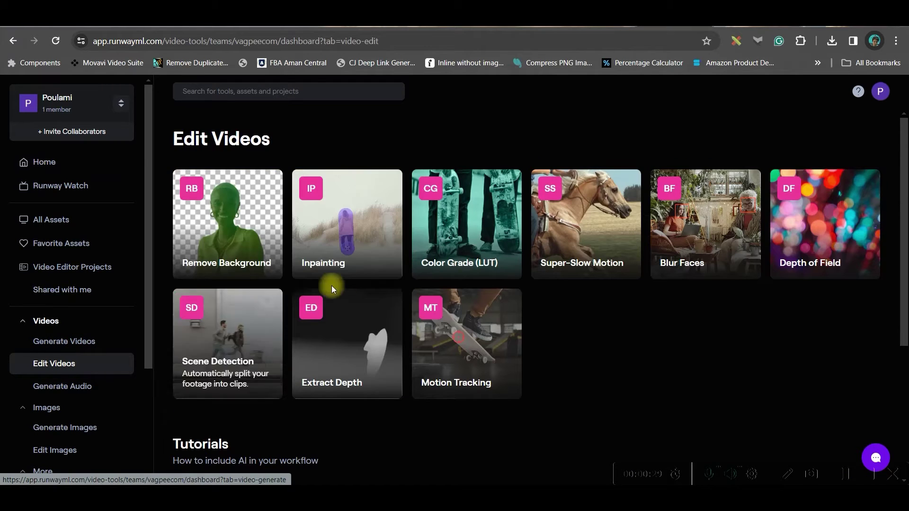
{"action": "left_click", "coordinate": [314, 247]}
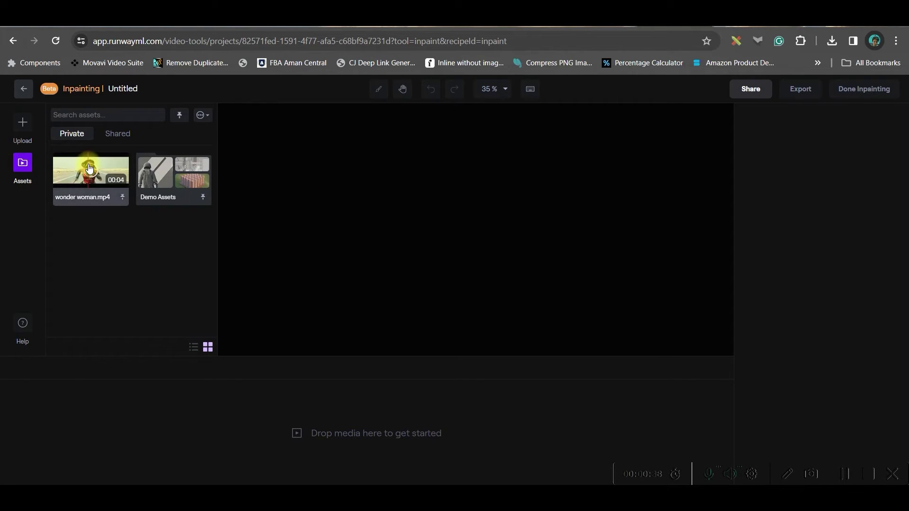
Step: Add the existing wonder woman.mp4 asset to the Inpainting timeline instead of uploading a new file
{"action": "left_click", "coordinate": [25, 125]}
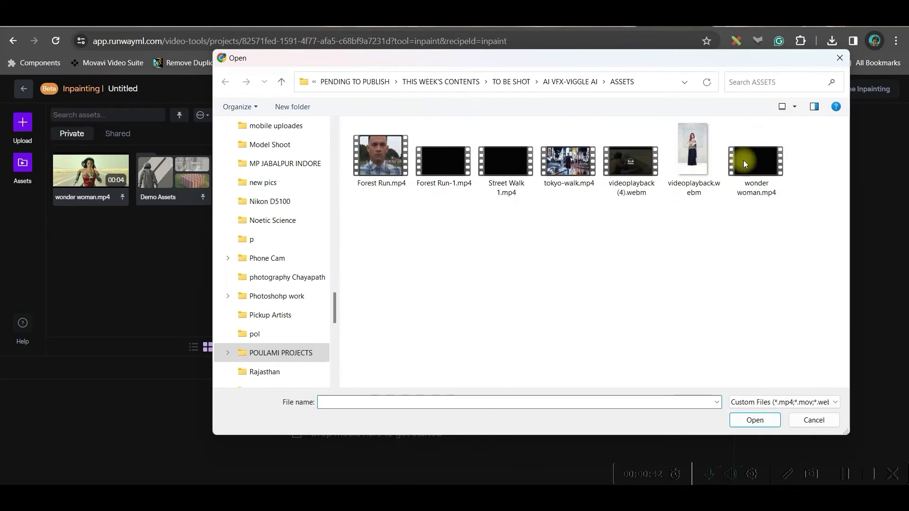
{"action": "left_click", "coordinate": [841, 56]}
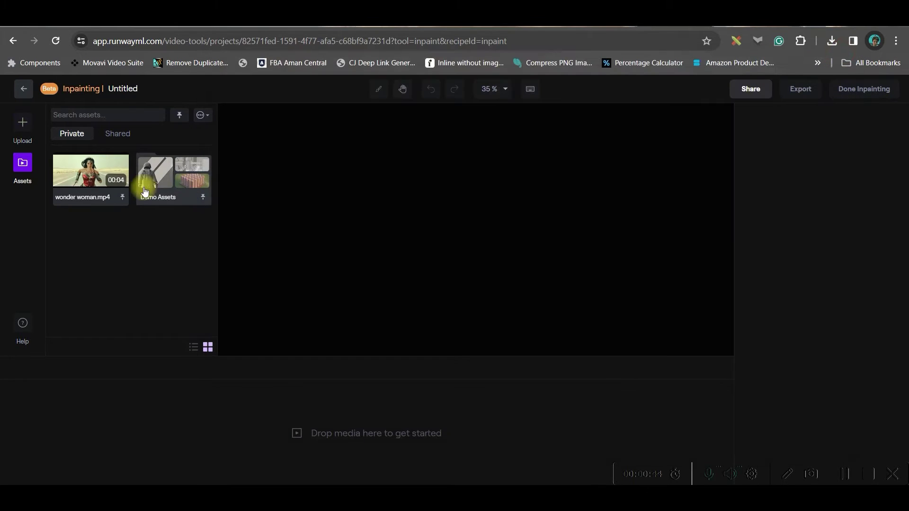
{"action": "left_click", "coordinate": [89, 176]}
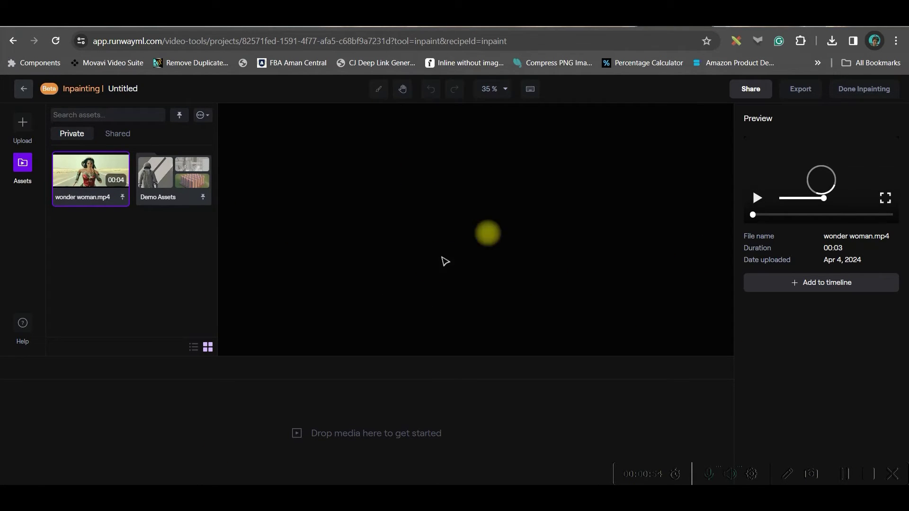
{"action": "left_click", "coordinate": [811, 284]}
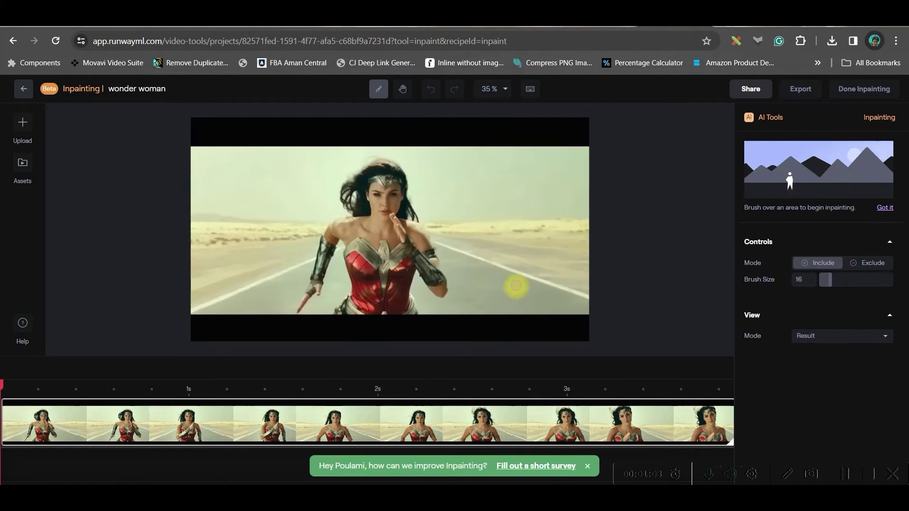
Step: Brush an Include mask over Wonder Woman's head, hair and body
{"action": "left_click", "coordinate": [834, 264]}
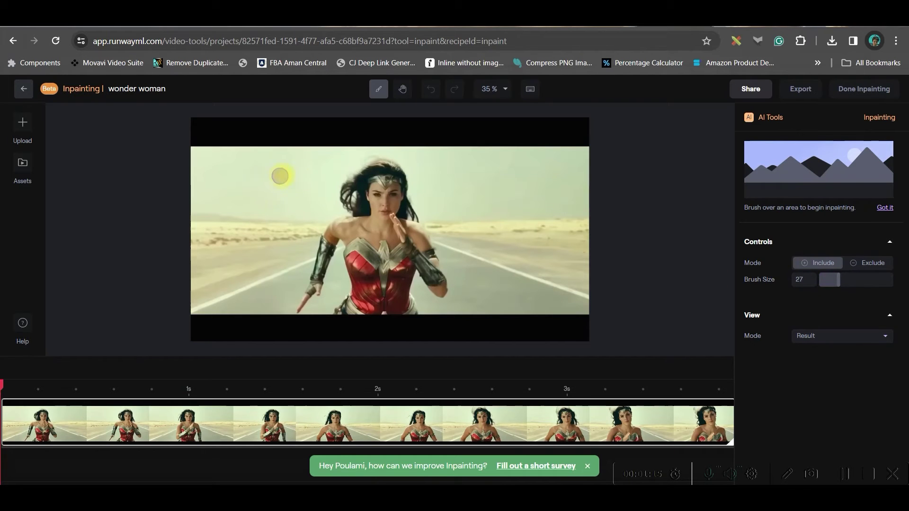
{"action": "left_click", "coordinate": [385, 166]}
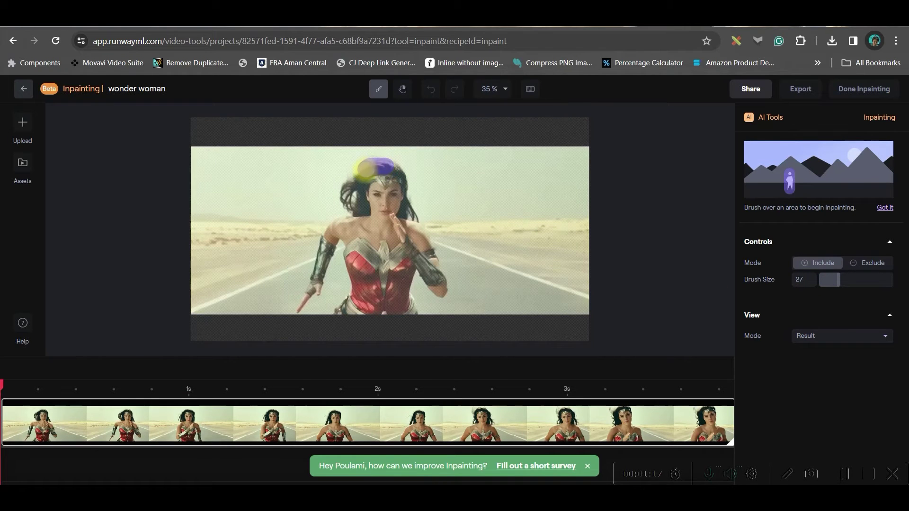
{"action": "left_click_drag", "start_coordinate": [359, 197], "coordinate": [359, 208]}
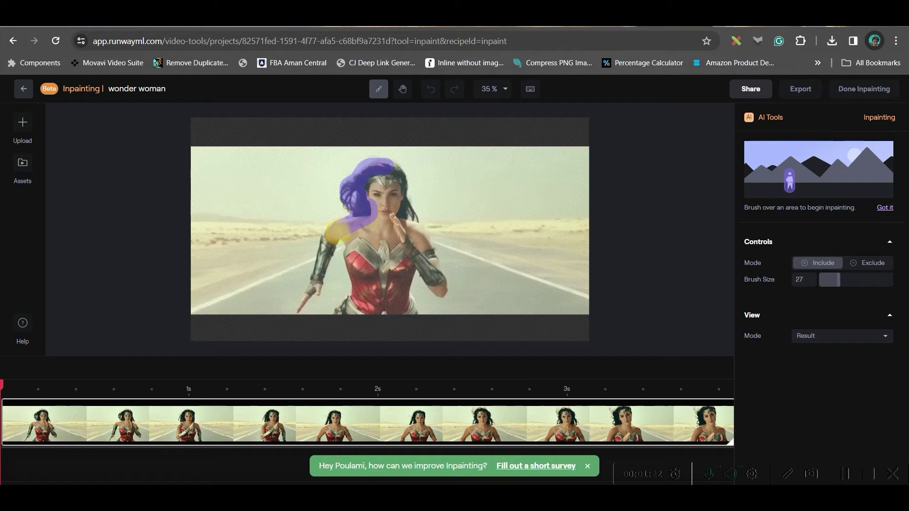
{"action": "left_click_drag", "start_coordinate": [329, 244], "coordinate": [402, 220]}
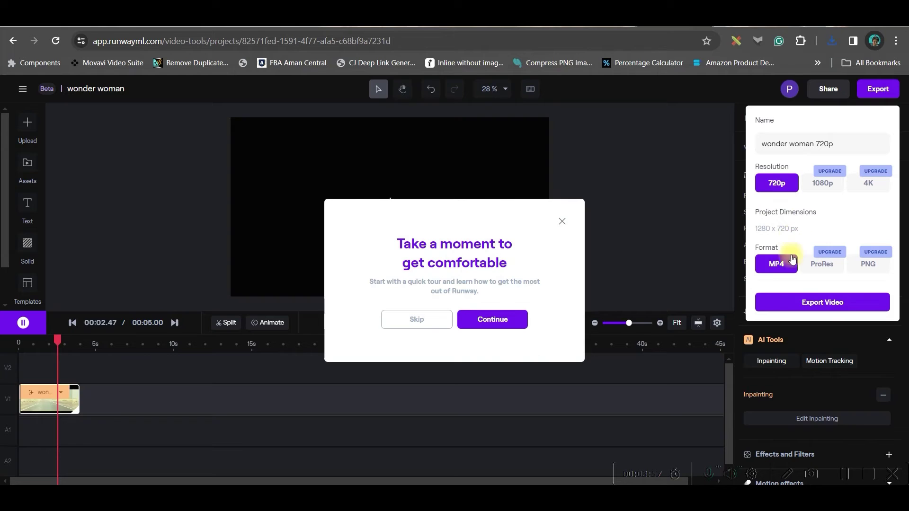
Step: Export the inpainted clip as 720p MP4 and dismiss the quick-tour dialog
{"action": "left_click", "coordinate": [811, 302]}
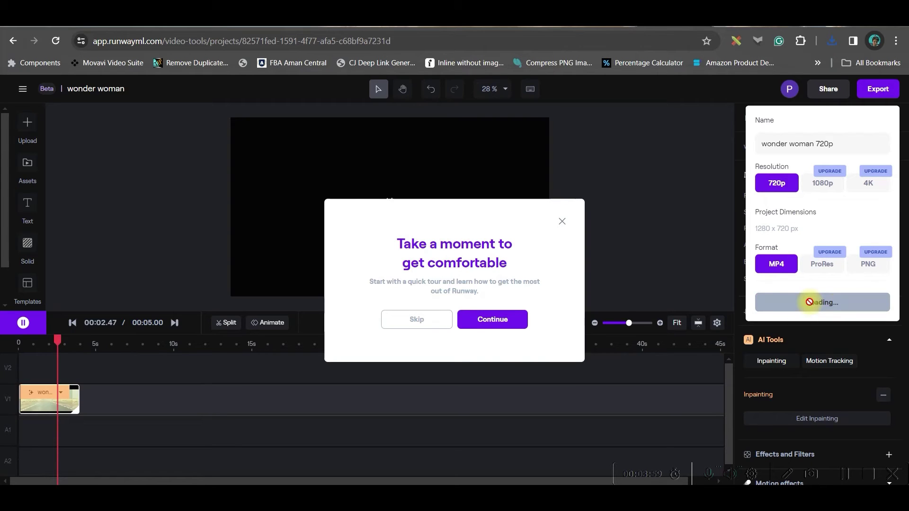
{"action": "left_click", "coordinate": [562, 222]}
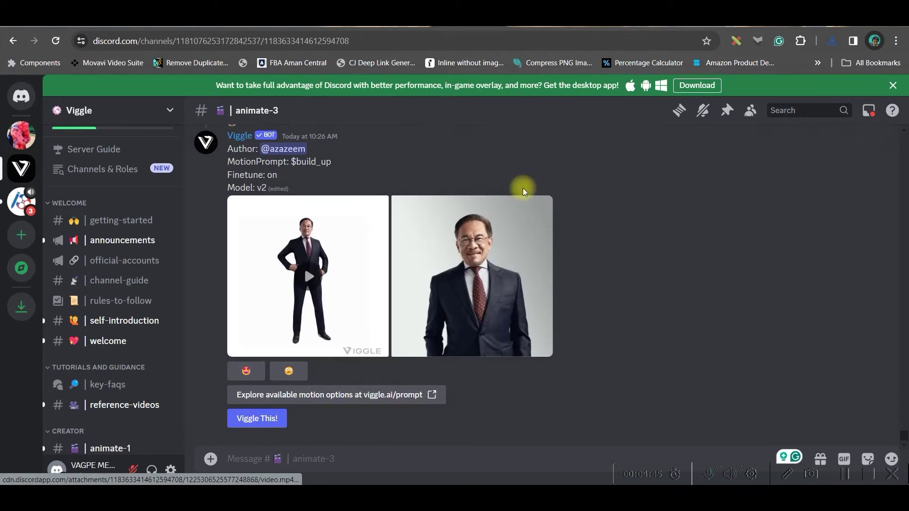
Step: Begin a Viggle /mix command and attach the young shaman character image
{"action": "left_click", "coordinate": [280, 462]}
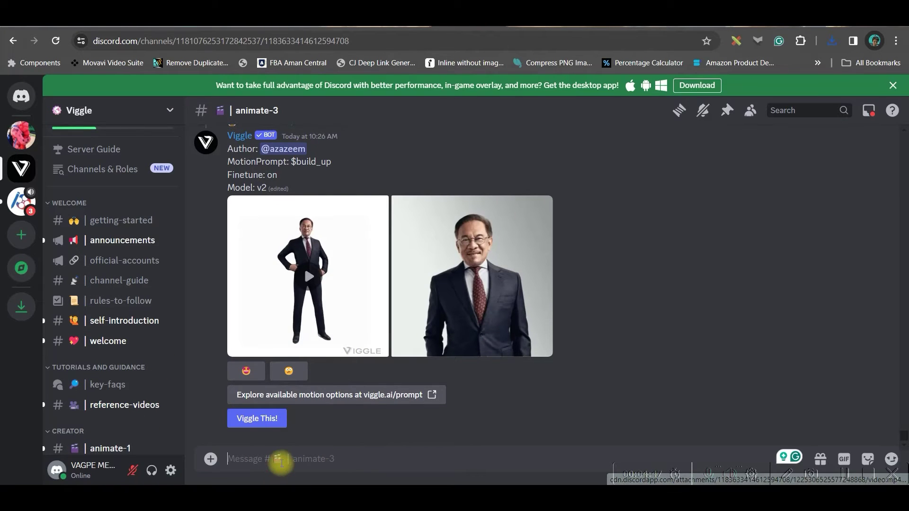
{"action": "type", "text": "/"}
{"action": "left_click", "coordinate": [274, 261]}
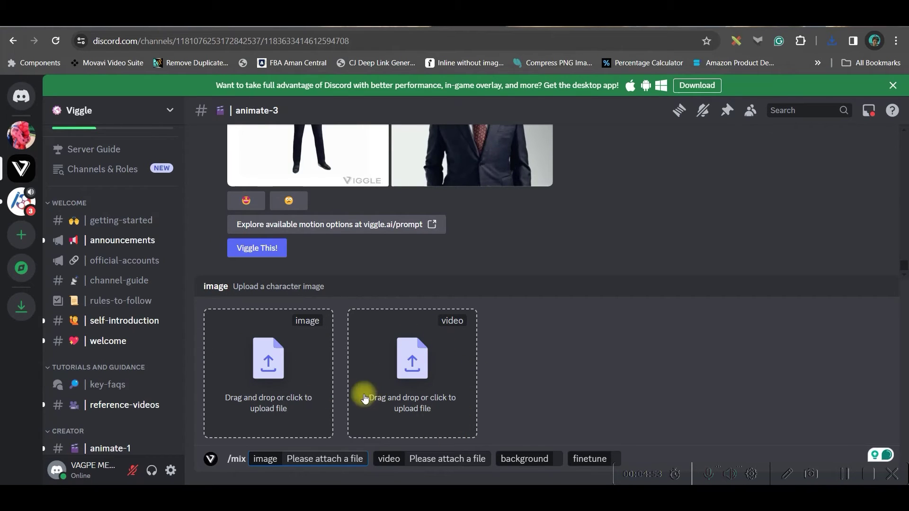
{"action": "left_click", "coordinate": [408, 373]}
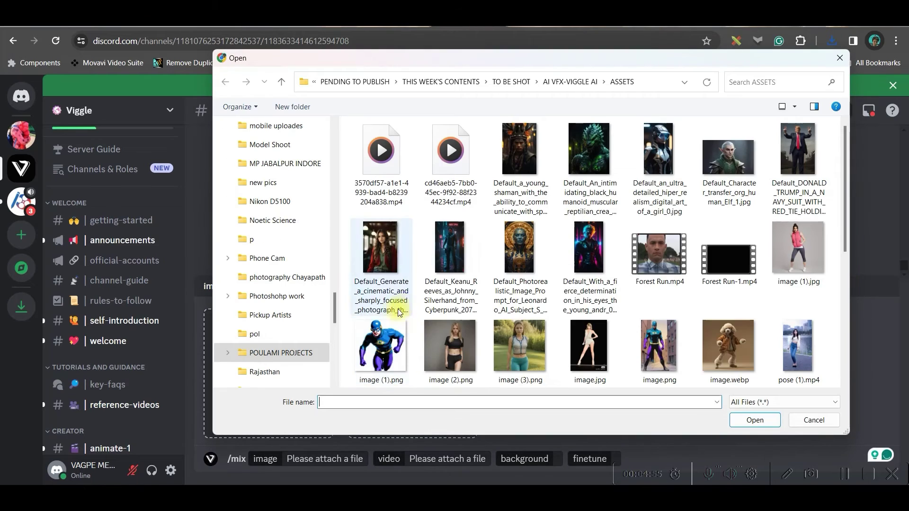
{"action": "scroll", "coordinate": [733, 317], "scroll_direction": "down", "scroll_amount": 3}
{"action": "scroll", "coordinate": [726, 294], "scroll_direction": "up", "scroll_amount": 3}
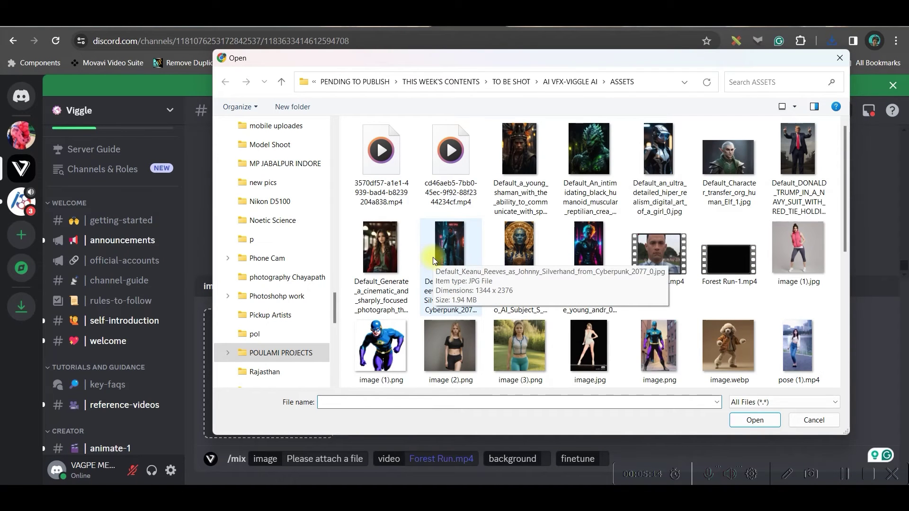
{"action": "left_click", "coordinate": [519, 156]}
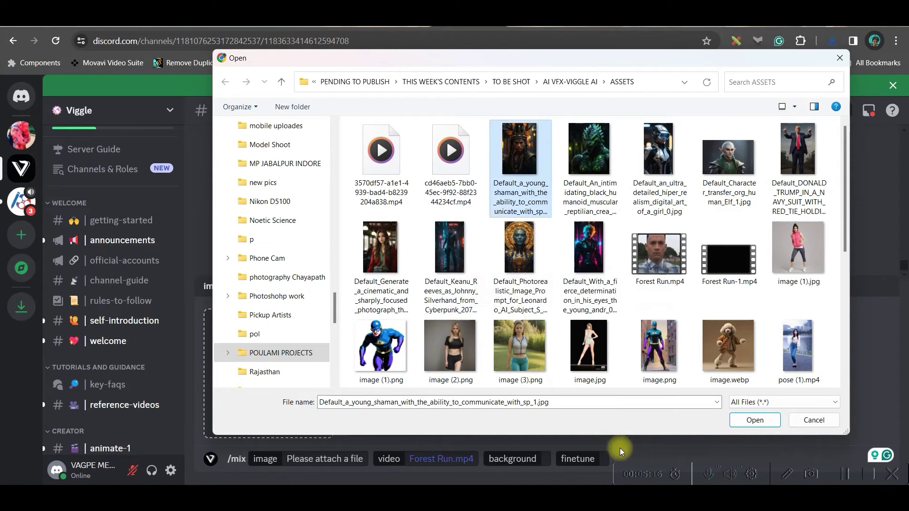
{"action": "left_click", "coordinate": [755, 421]}
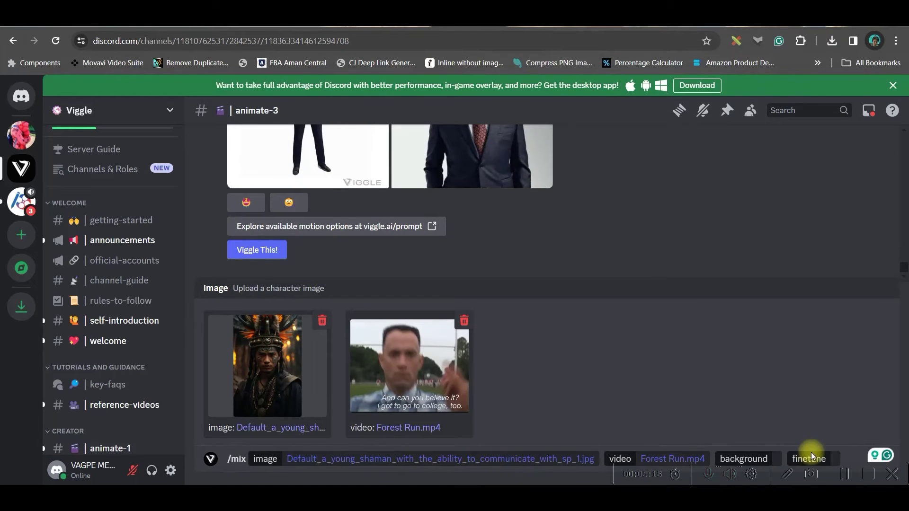
Step: Set background to Green and finetune On, then send the /mix request
{"action": "left_click", "coordinate": [766, 460]}
{"action": "left_click", "coordinate": [259, 257]}
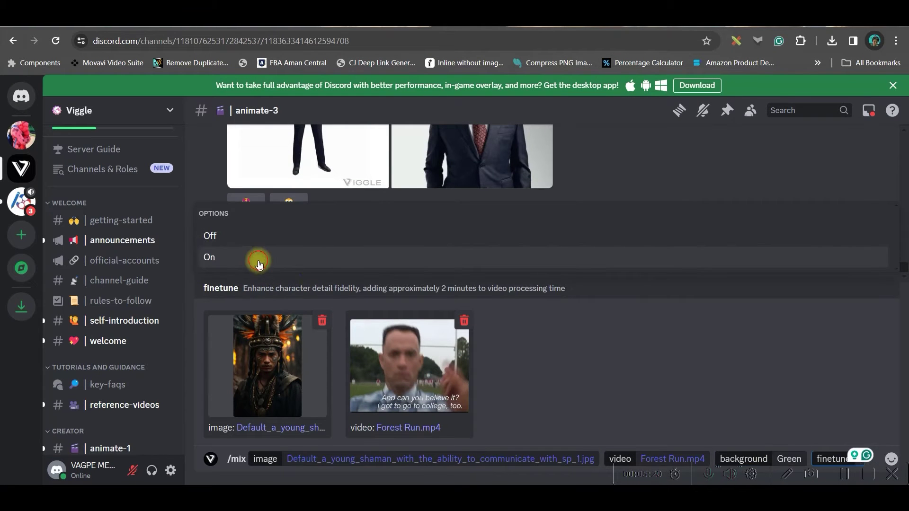
{"action": "left_click", "coordinate": [209, 257]}
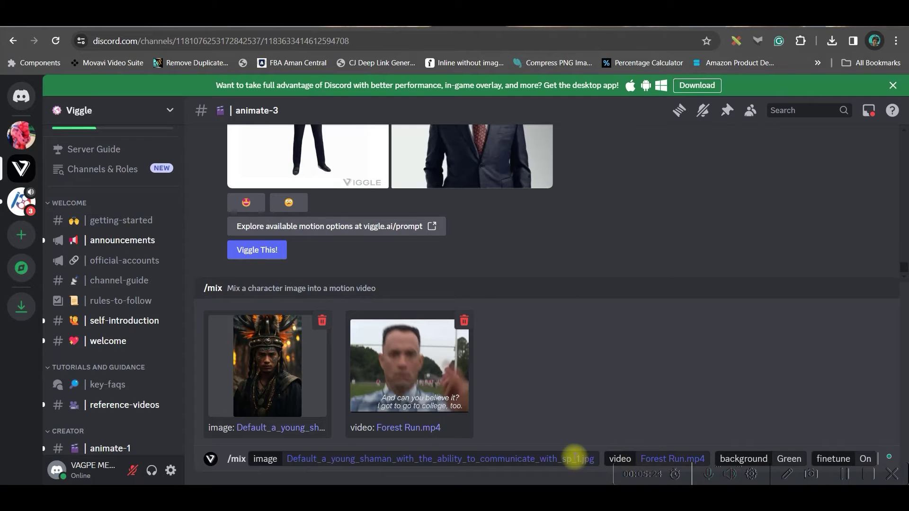
{"action": "key", "text": "Return"}
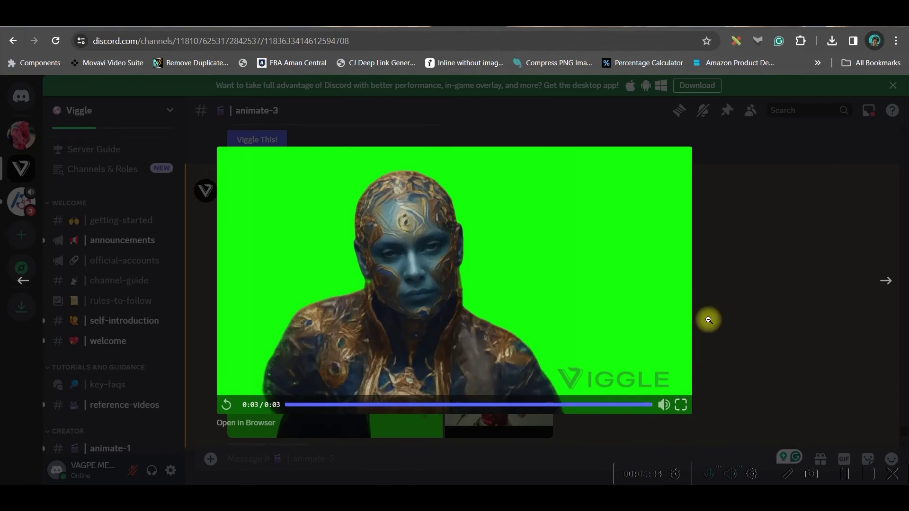
Step: Close the enlarged green-screen video and download it from the /mix result
{"action": "left_click", "coordinate": [777, 181]}
{"action": "mouse_move", "coordinate": [429, 245]}
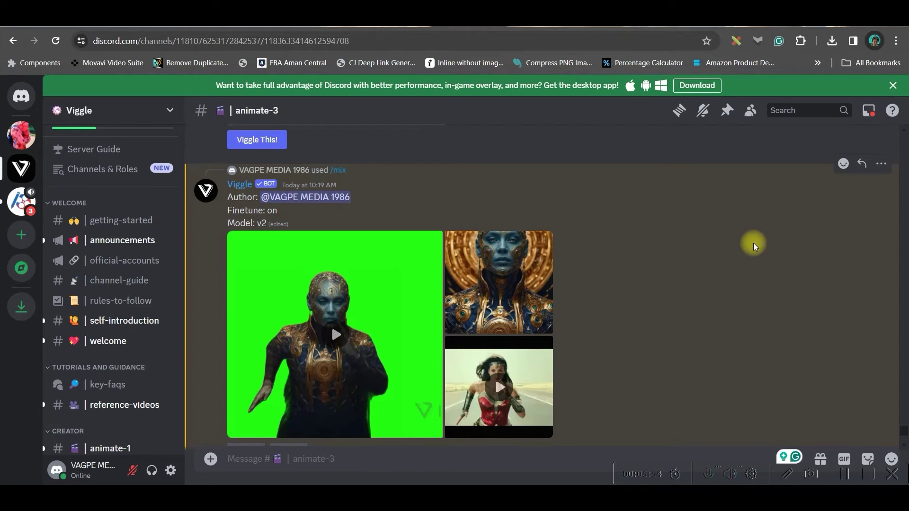
{"action": "left_click", "coordinate": [848, 474]}
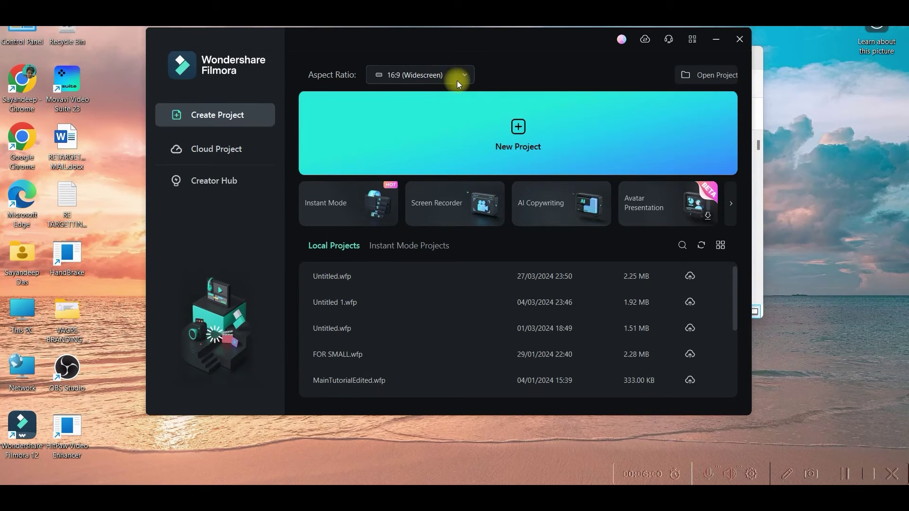
Step: Create a new Filmora project, import wonder woman 720p.mp4, and put video (11) on track 1
{"action": "left_click", "coordinate": [524, 134]}
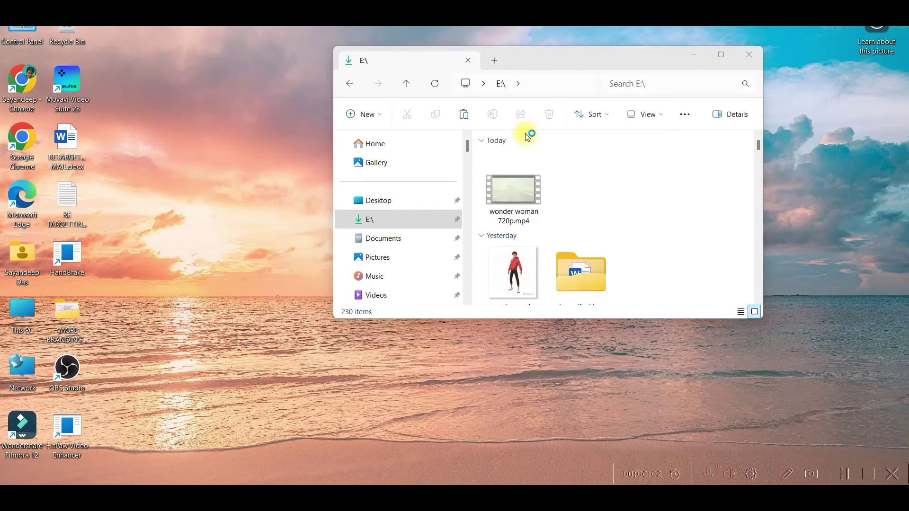
{"action": "key", "text": "alt+Tab"}
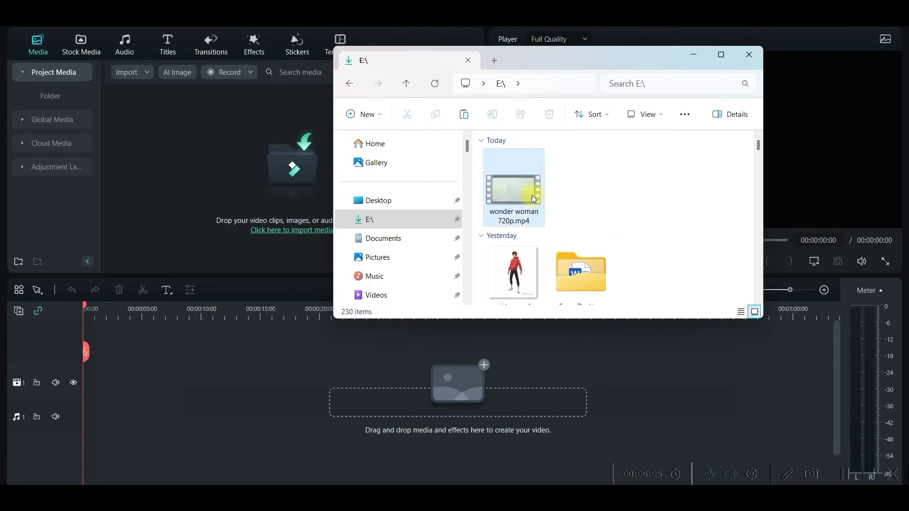
{"action": "left_click_drag", "start_coordinate": [532, 195], "coordinate": [201, 183]}
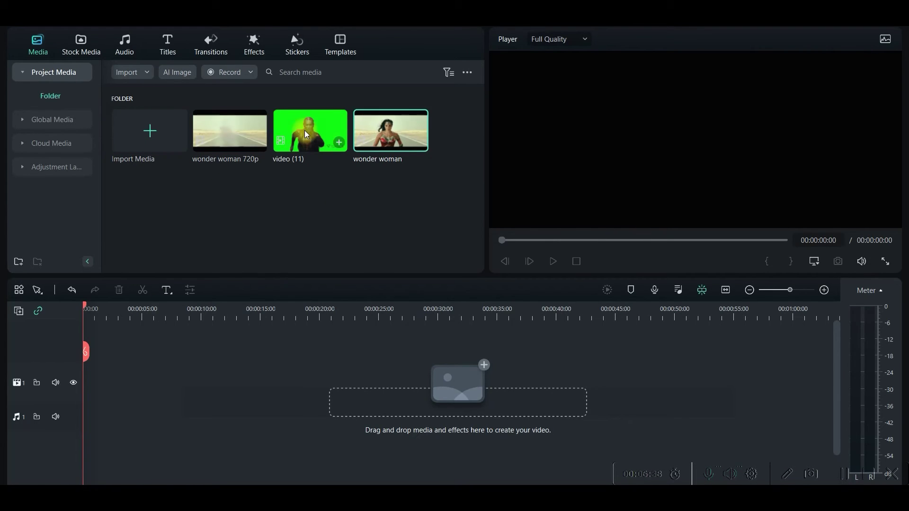
{"action": "left_click_drag", "start_coordinate": [305, 130], "coordinate": [93, 386]}
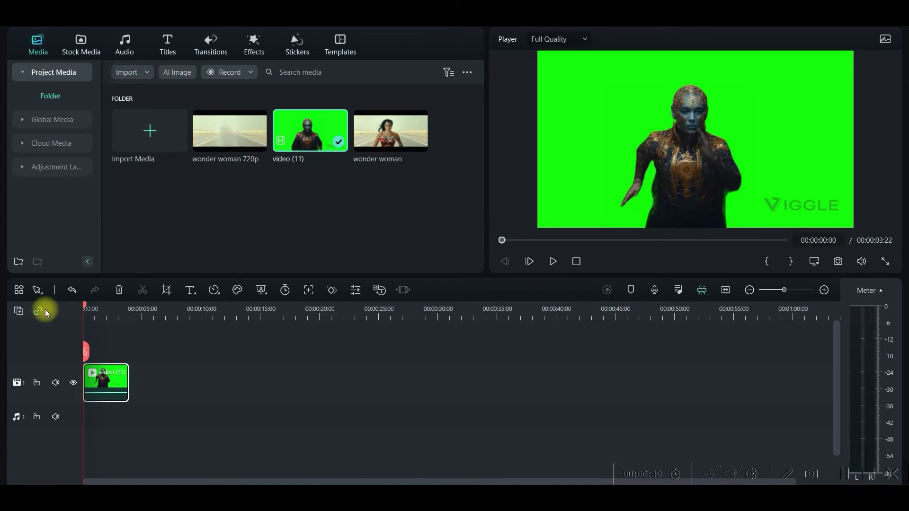
Step: Add a second video track, move video (11) onto it, and place wonder woman 720p below
{"action": "left_click", "coordinate": [18, 311]}
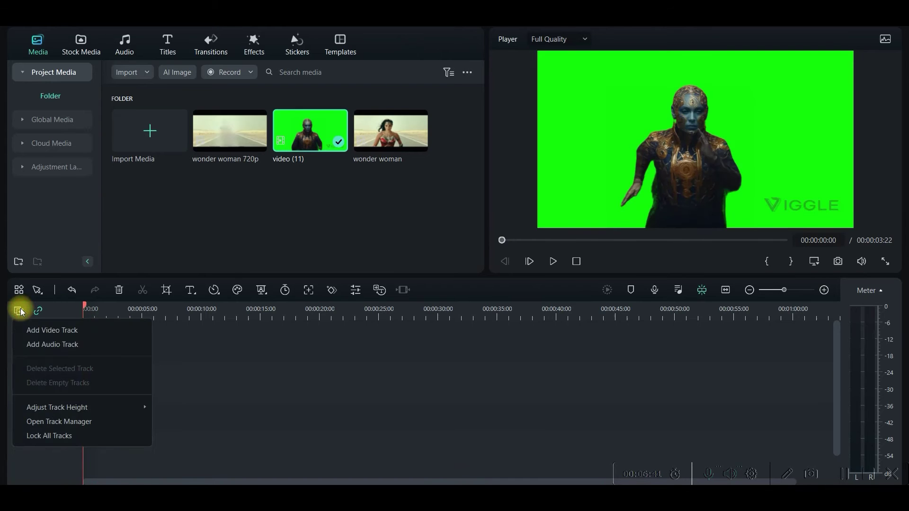
{"action": "left_click", "coordinate": [52, 330]}
{"action": "left_click_drag", "start_coordinate": [106, 406], "coordinate": [106, 374]}
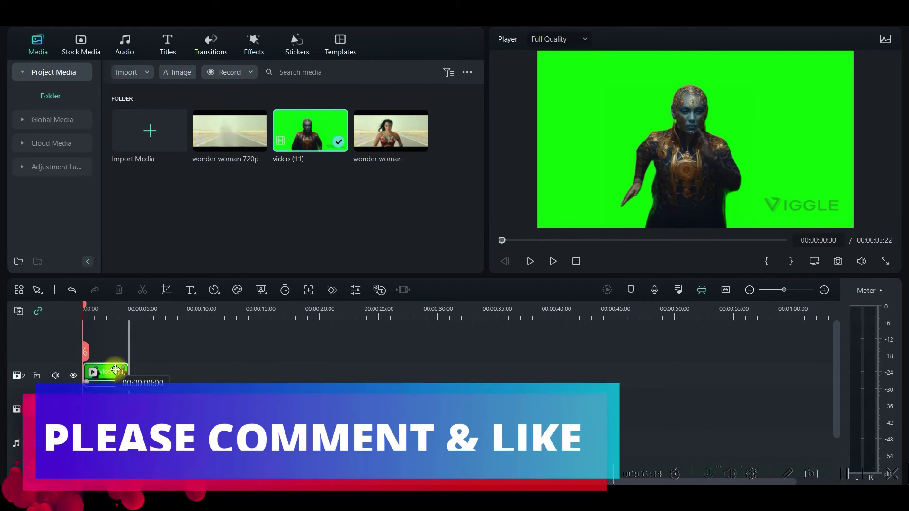
{"action": "left_click_drag", "start_coordinate": [239, 140], "coordinate": [106, 393]}
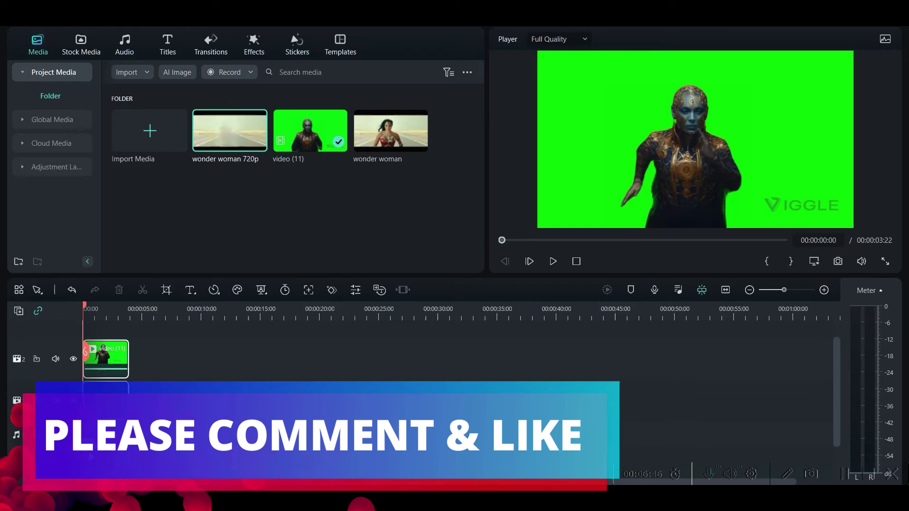
{"action": "left_click", "coordinate": [579, 156]}
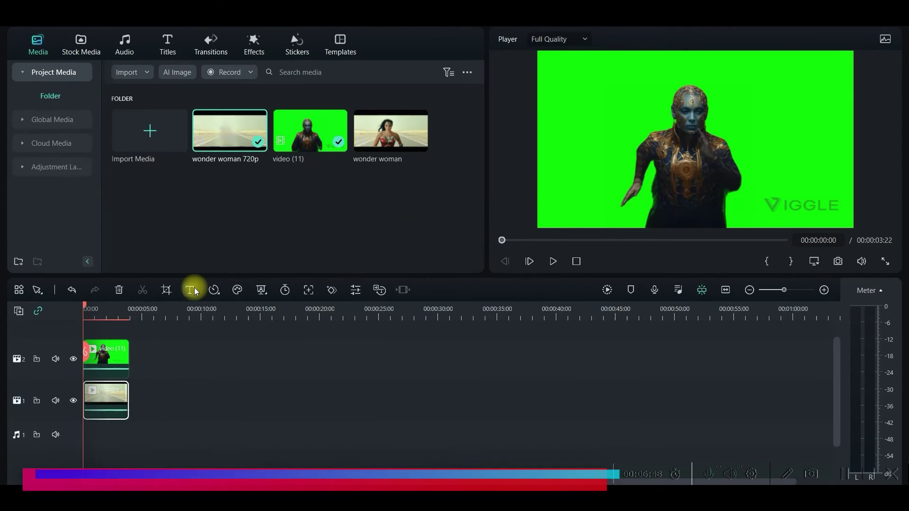
Step: Open the video (11) clip's settings on its AI Tools panel
{"action": "double_click", "coordinate": [113, 351]}
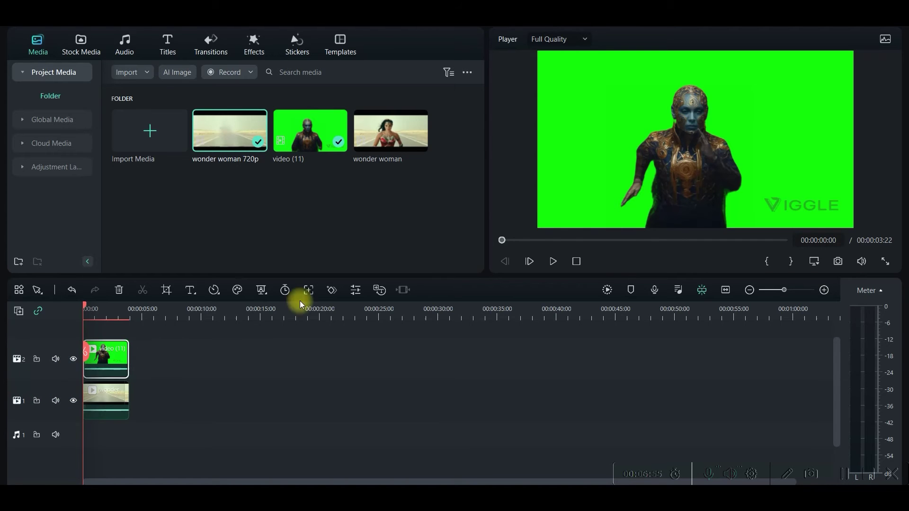
{"action": "left_click", "coordinate": [791, 290]}
{"action": "left_click", "coordinate": [112, 63]}
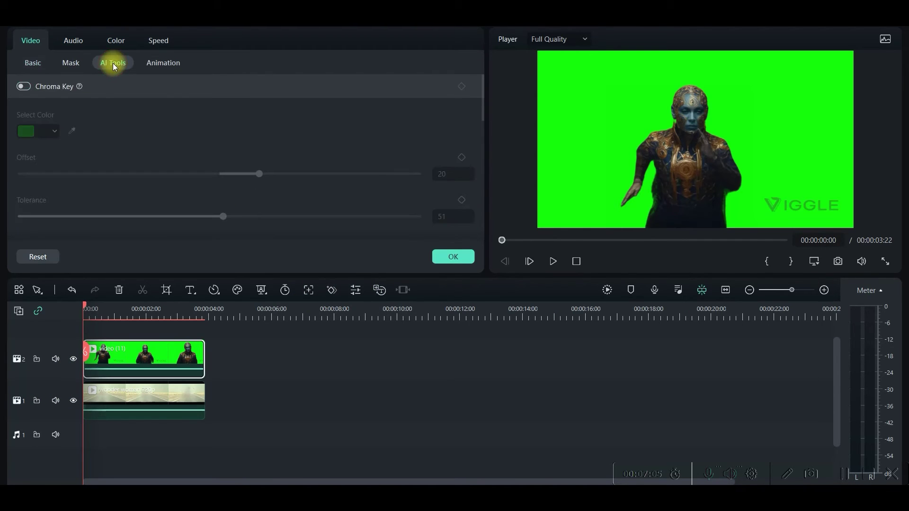
Step: Enable Chroma Key, lower the offset slightly, set tolerance to 52, and open the Export dialog
{"action": "left_click", "coordinate": [23, 86]}
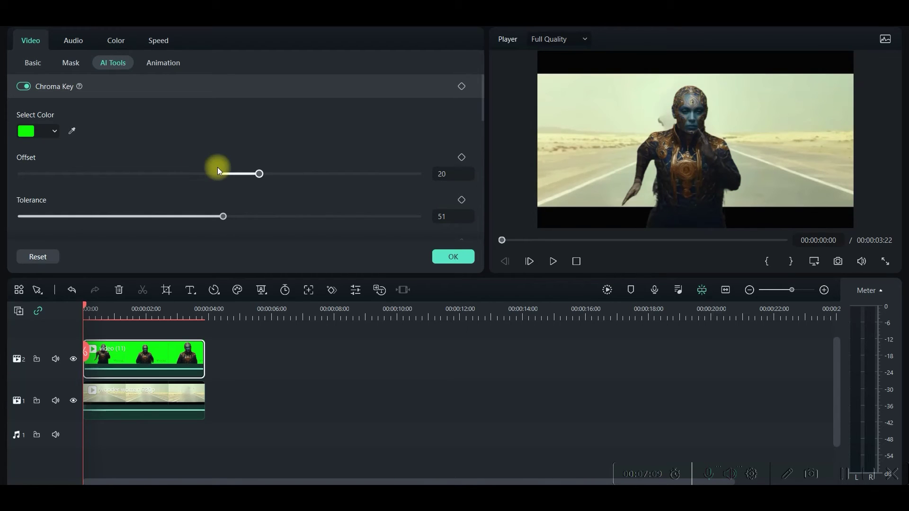
{"action": "mouse_move", "coordinate": [262, 175]}
{"action": "left_mouse_down"}
{"action": "mouse_move", "coordinate": [272, 175]}
{"action": "mouse_move", "coordinate": [252, 180]}
{"action": "left_mouse_up"}
{"action": "left_click", "coordinate": [221, 216]}
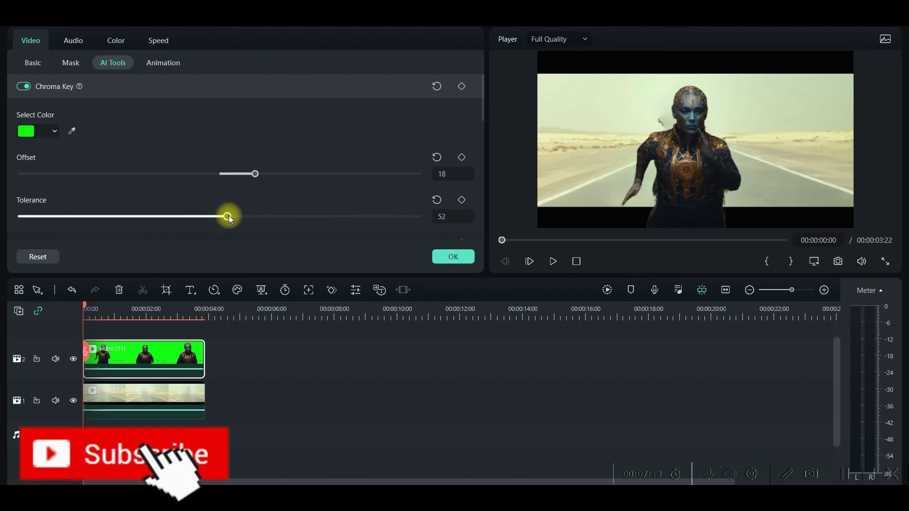
{"action": "left_click_drag", "start_coordinate": [225, 218], "coordinate": [229, 218]}
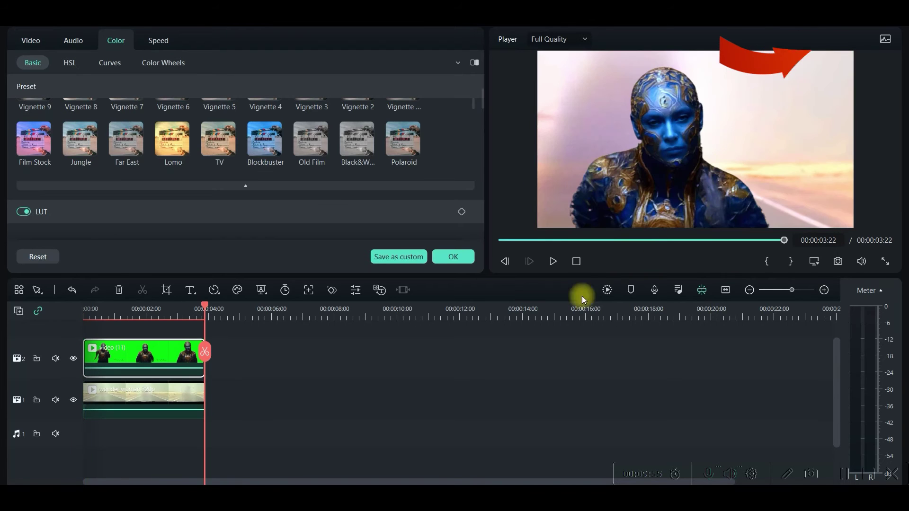
{"action": "key", "text": "ctrl+e"}
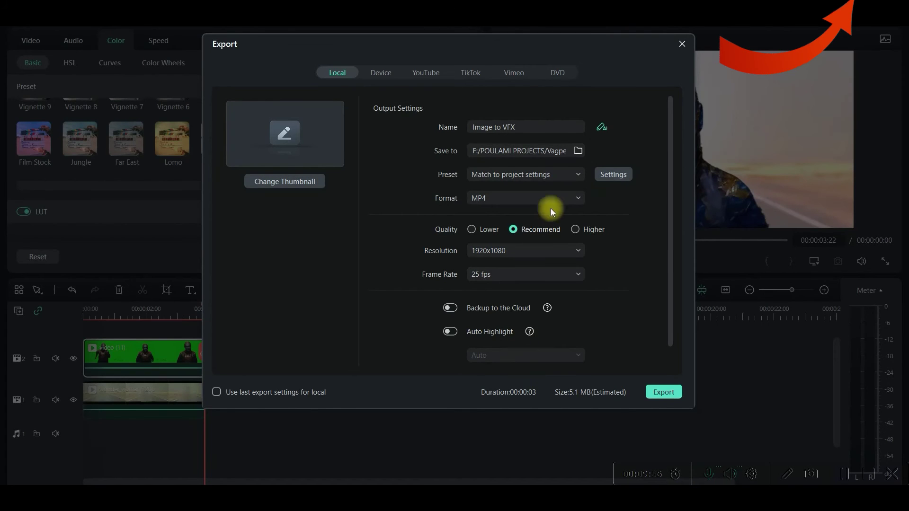